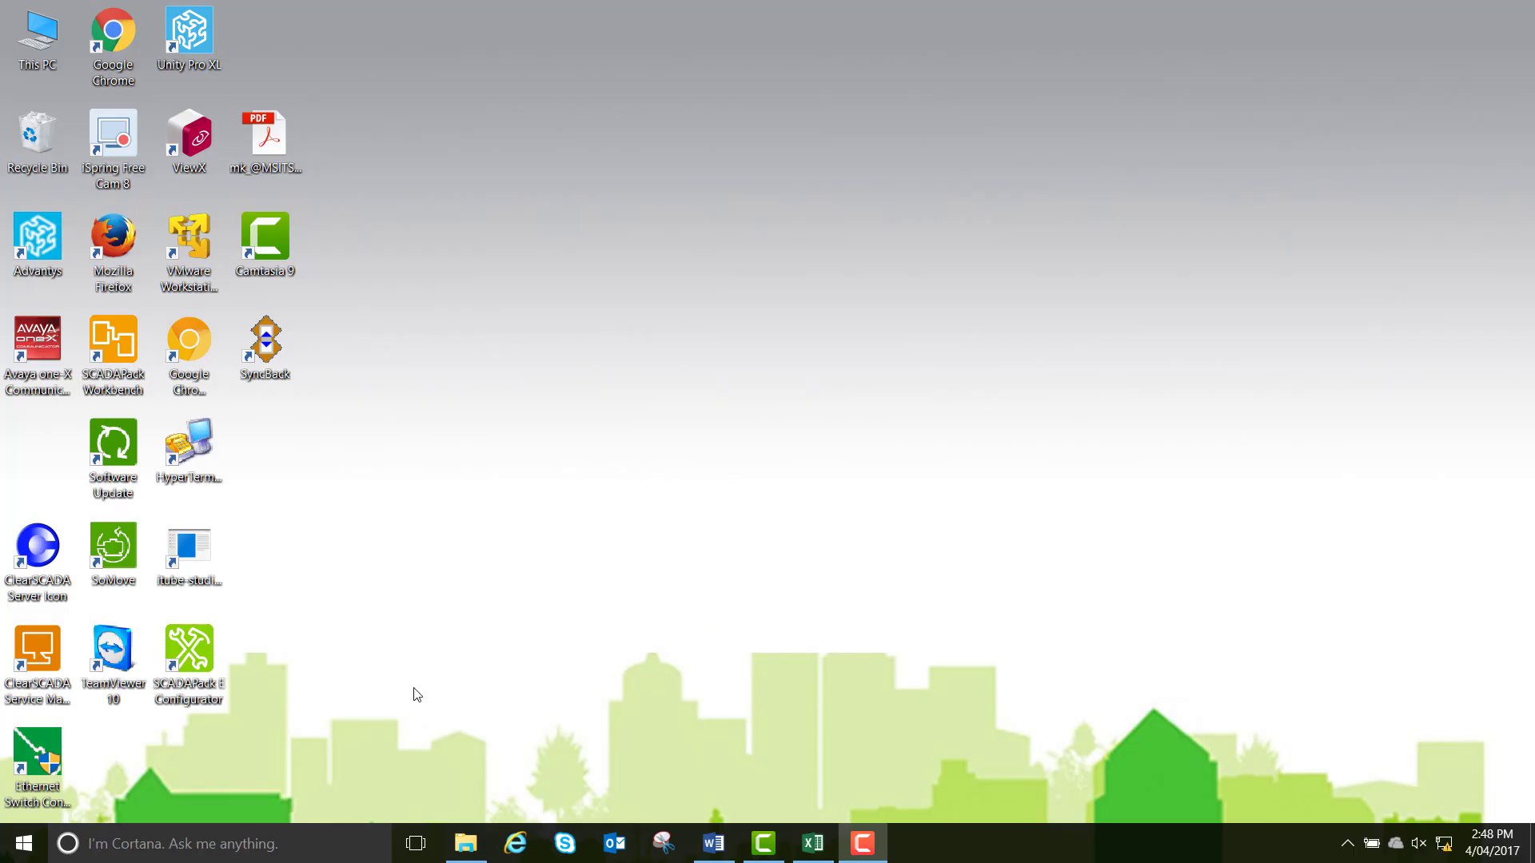
Step: Launch SCADAPack E Configurator and start a new SCADAPack 500E Series configuration for model 535E
{"action": "left_click", "coordinate": [10, 853]}
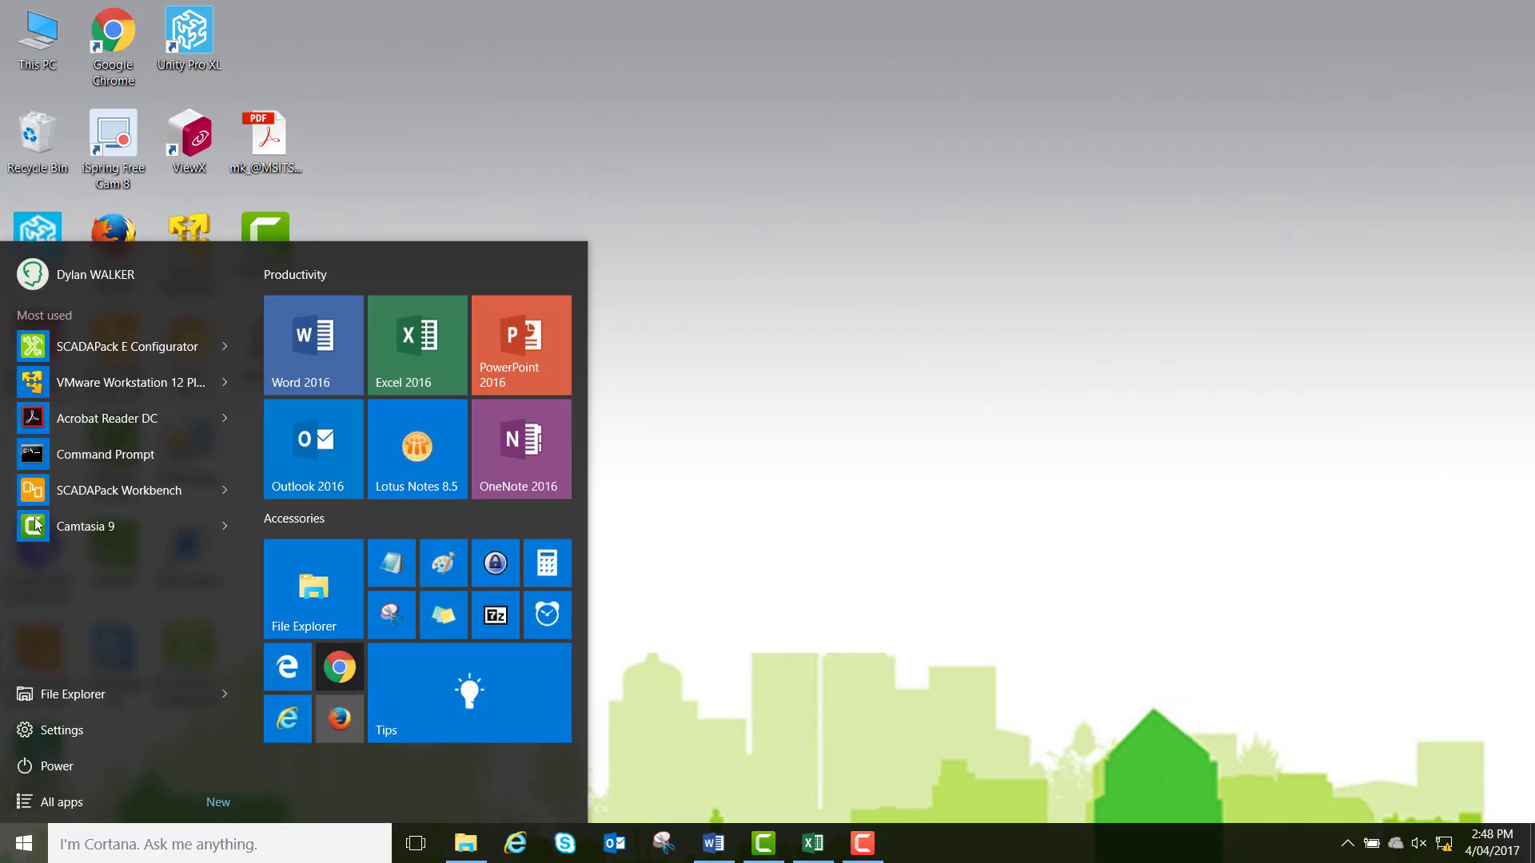
{"action": "left_click", "coordinate": [84, 347]}
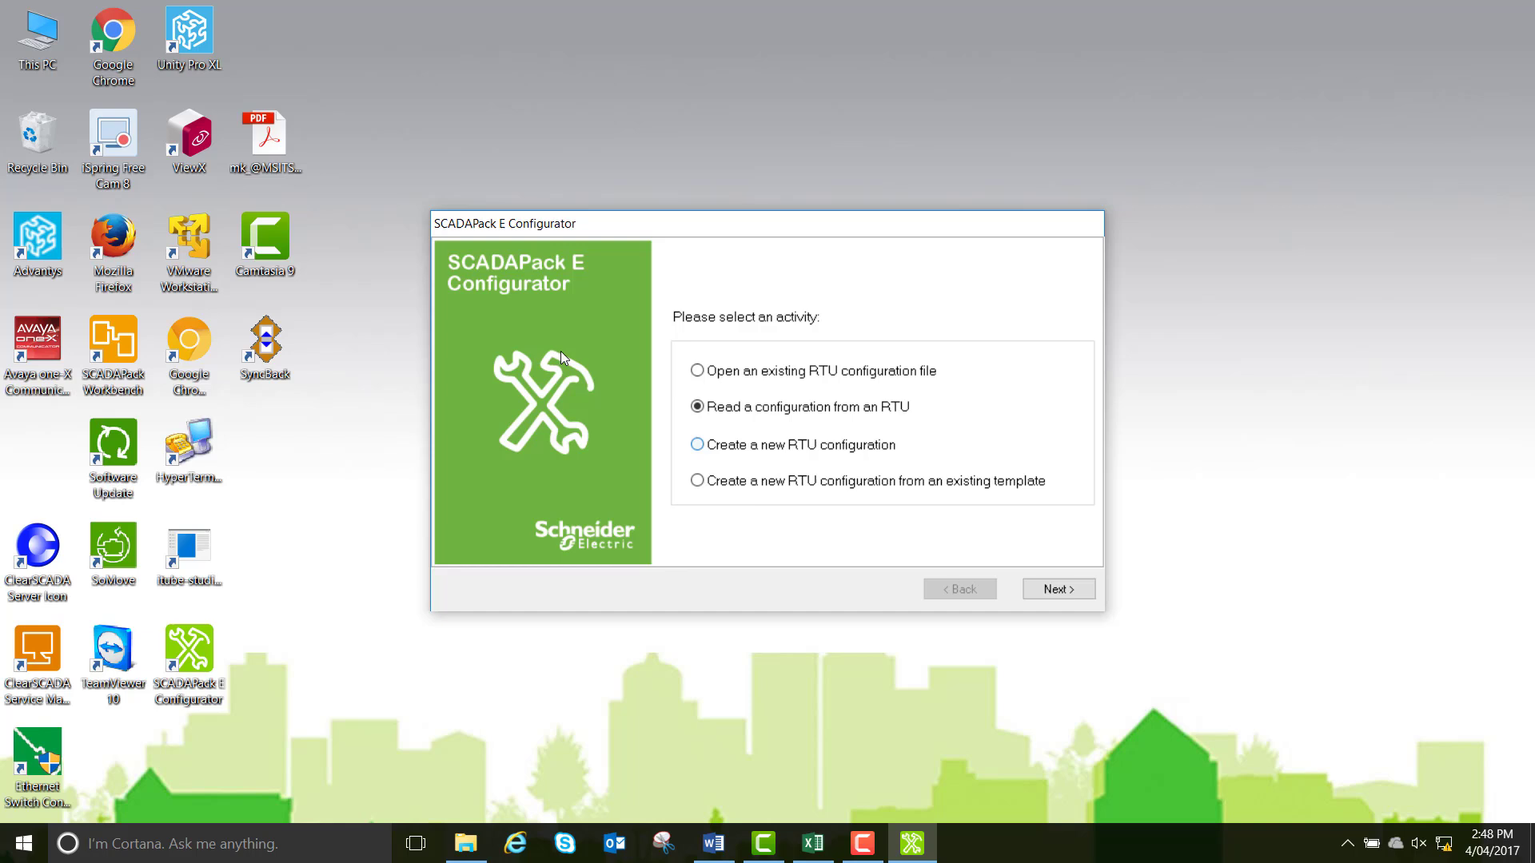
{"action": "left_click", "coordinate": [697, 444]}
{"action": "left_click", "coordinate": [1049, 592]}
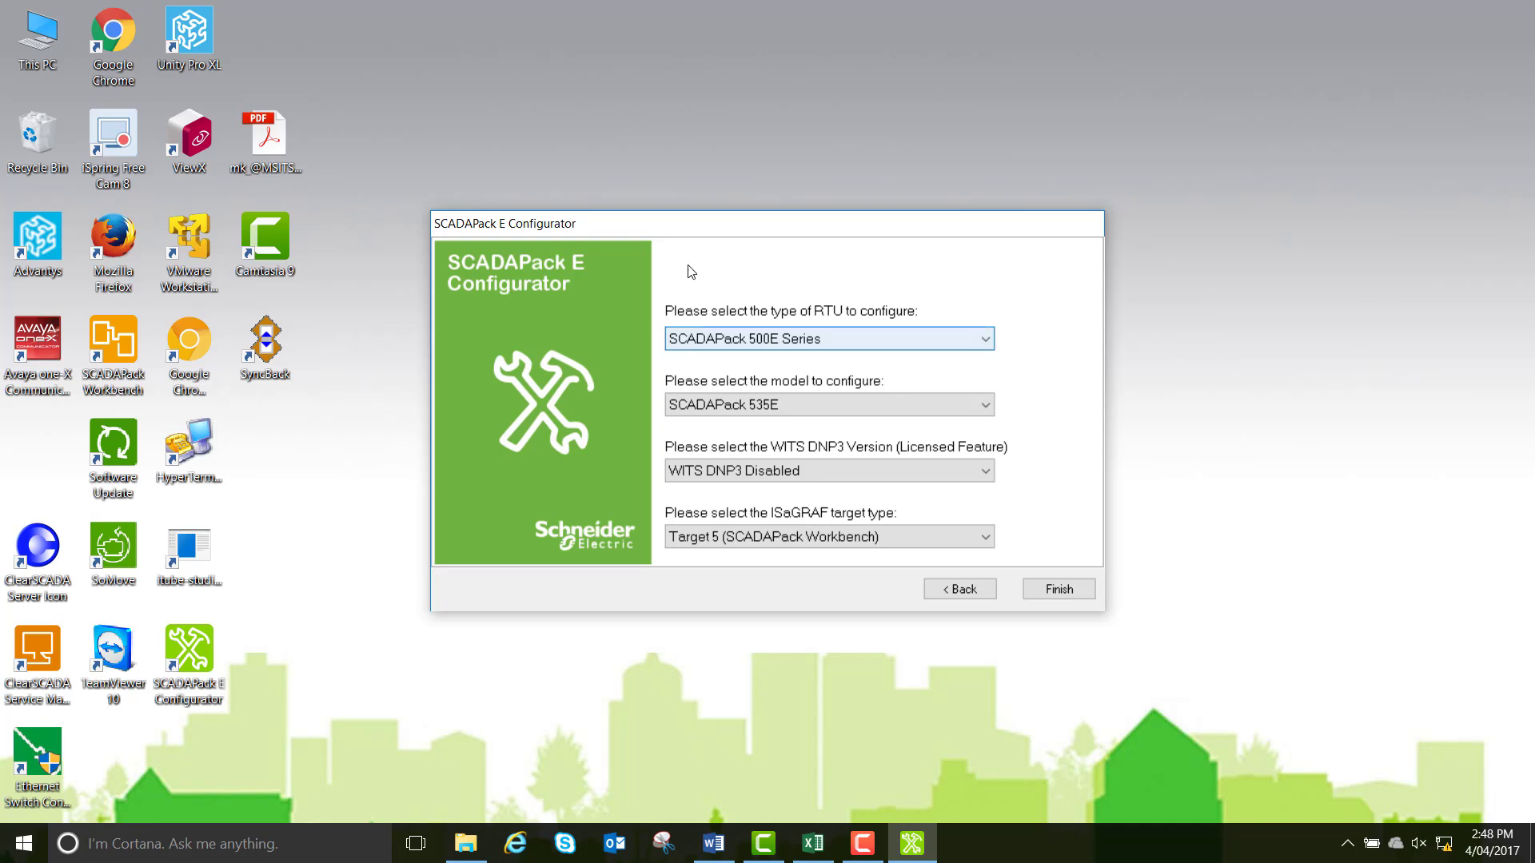
{"action": "key", "text": "Tab"}
{"action": "key", "text": "alt+Down"}
{"action": "key", "text": "Return"}
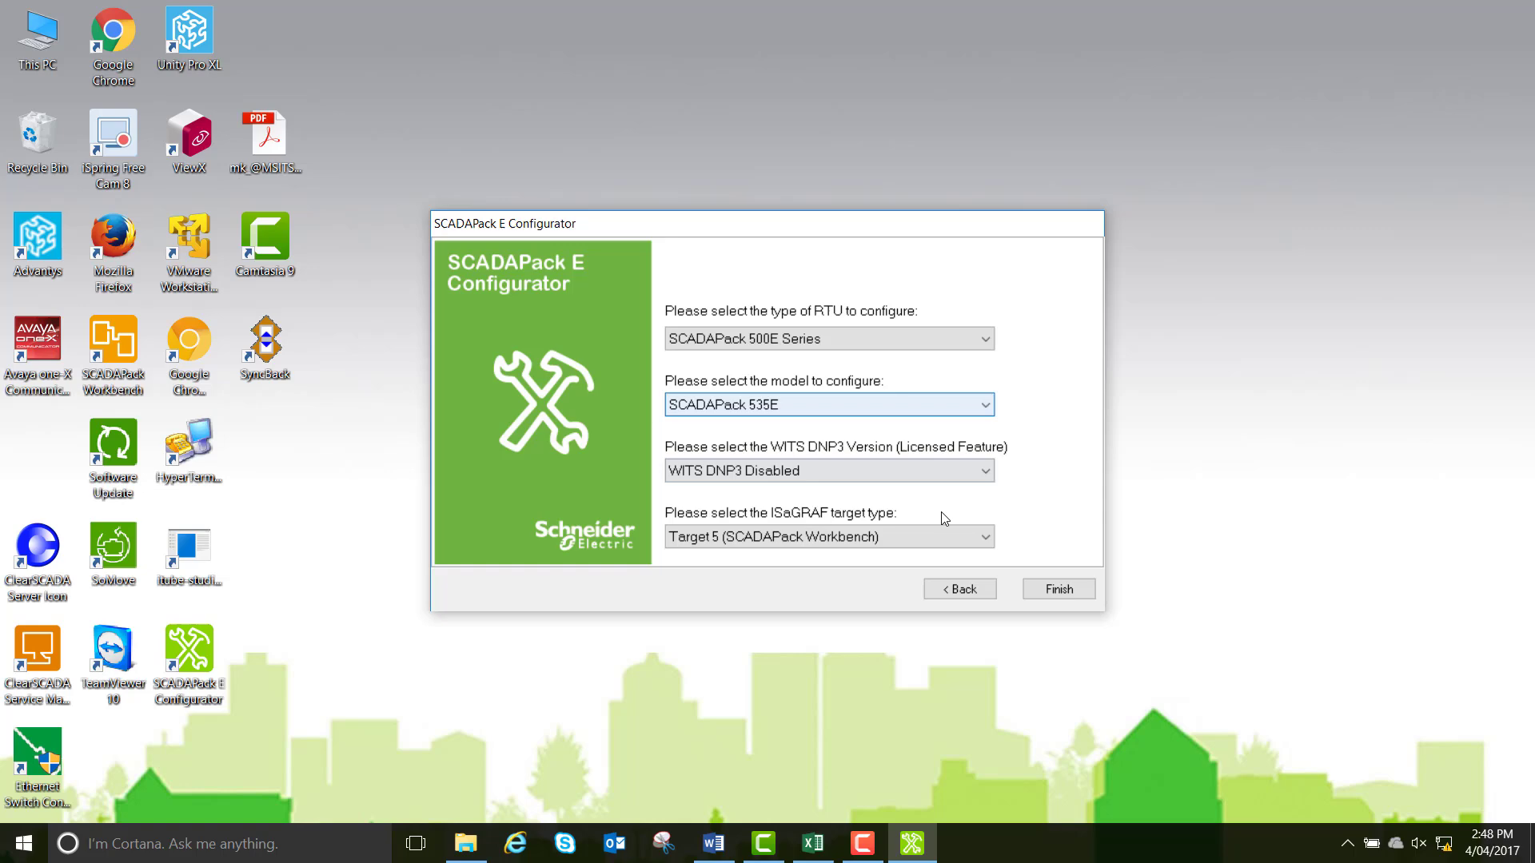
Step: Finish the new-configuration wizard and switch the PC connection to USB
{"action": "left_click", "coordinate": [1057, 589]}
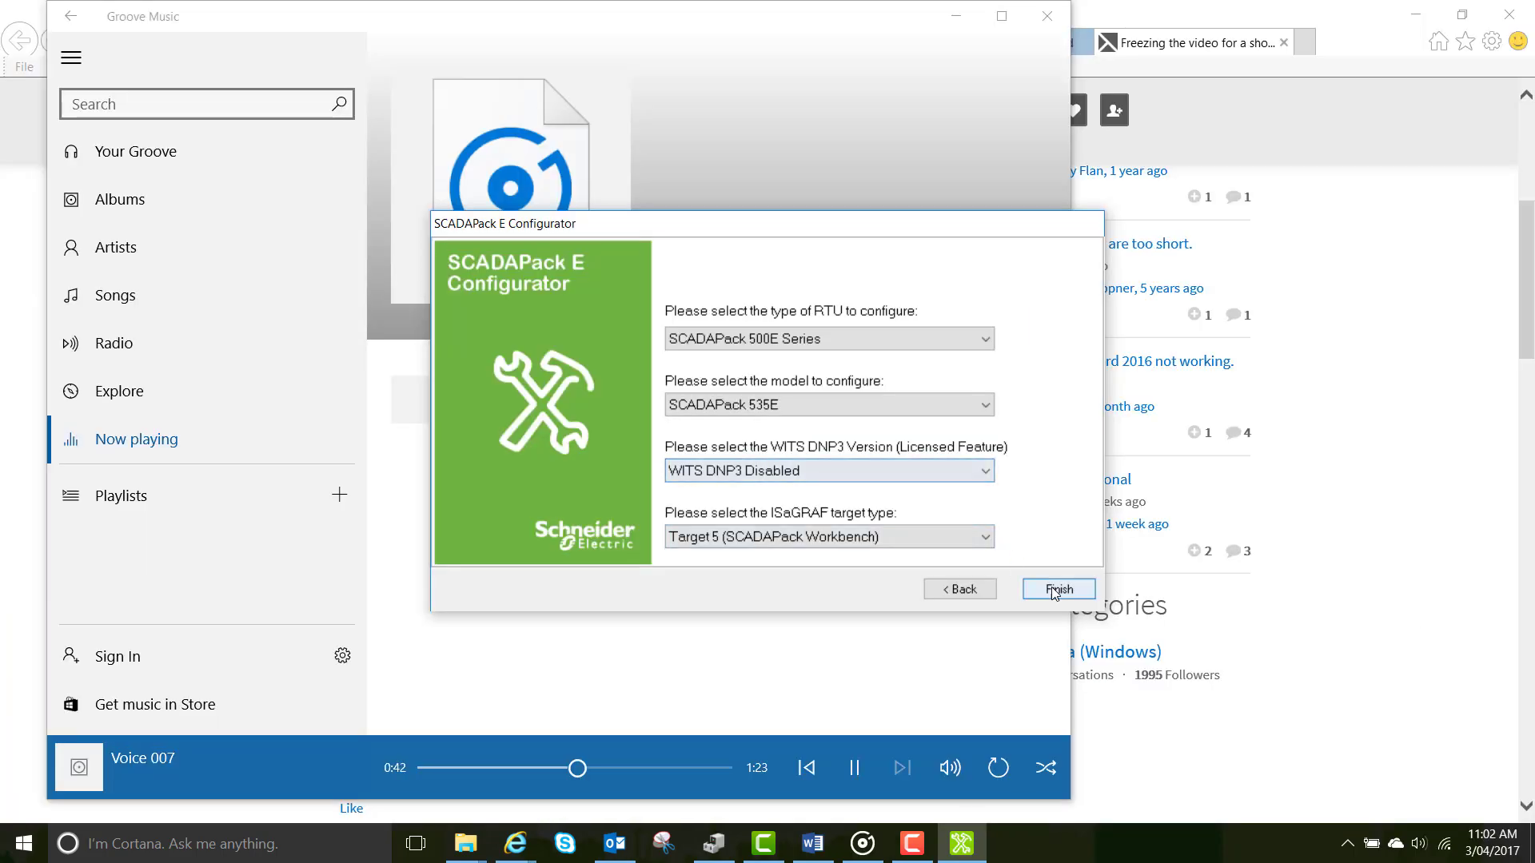
{"action": "left_click", "coordinate": [1057, 589]}
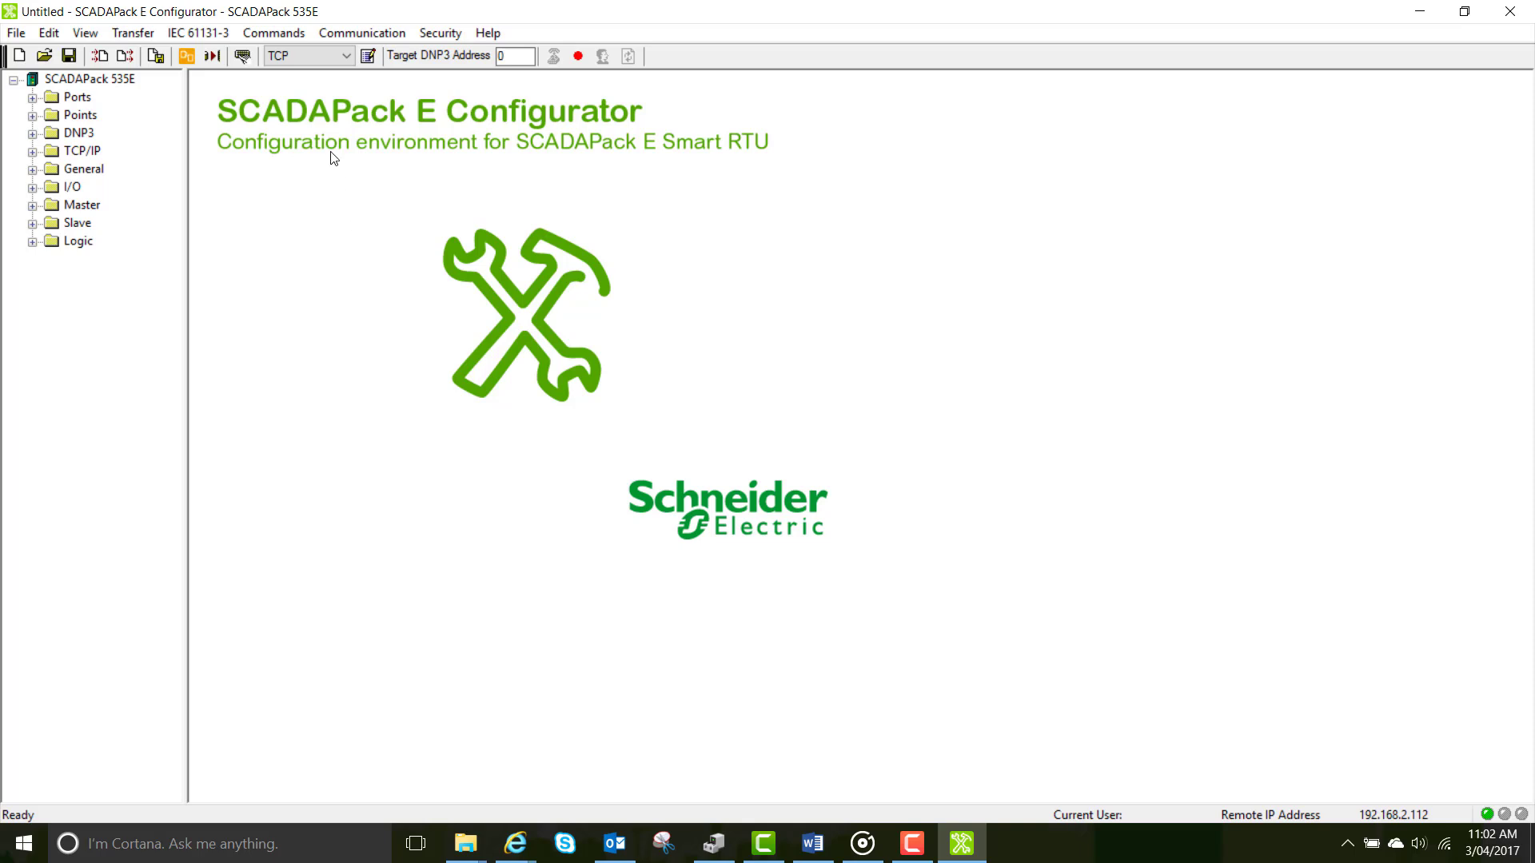
{"action": "left_click", "coordinate": [343, 56]}
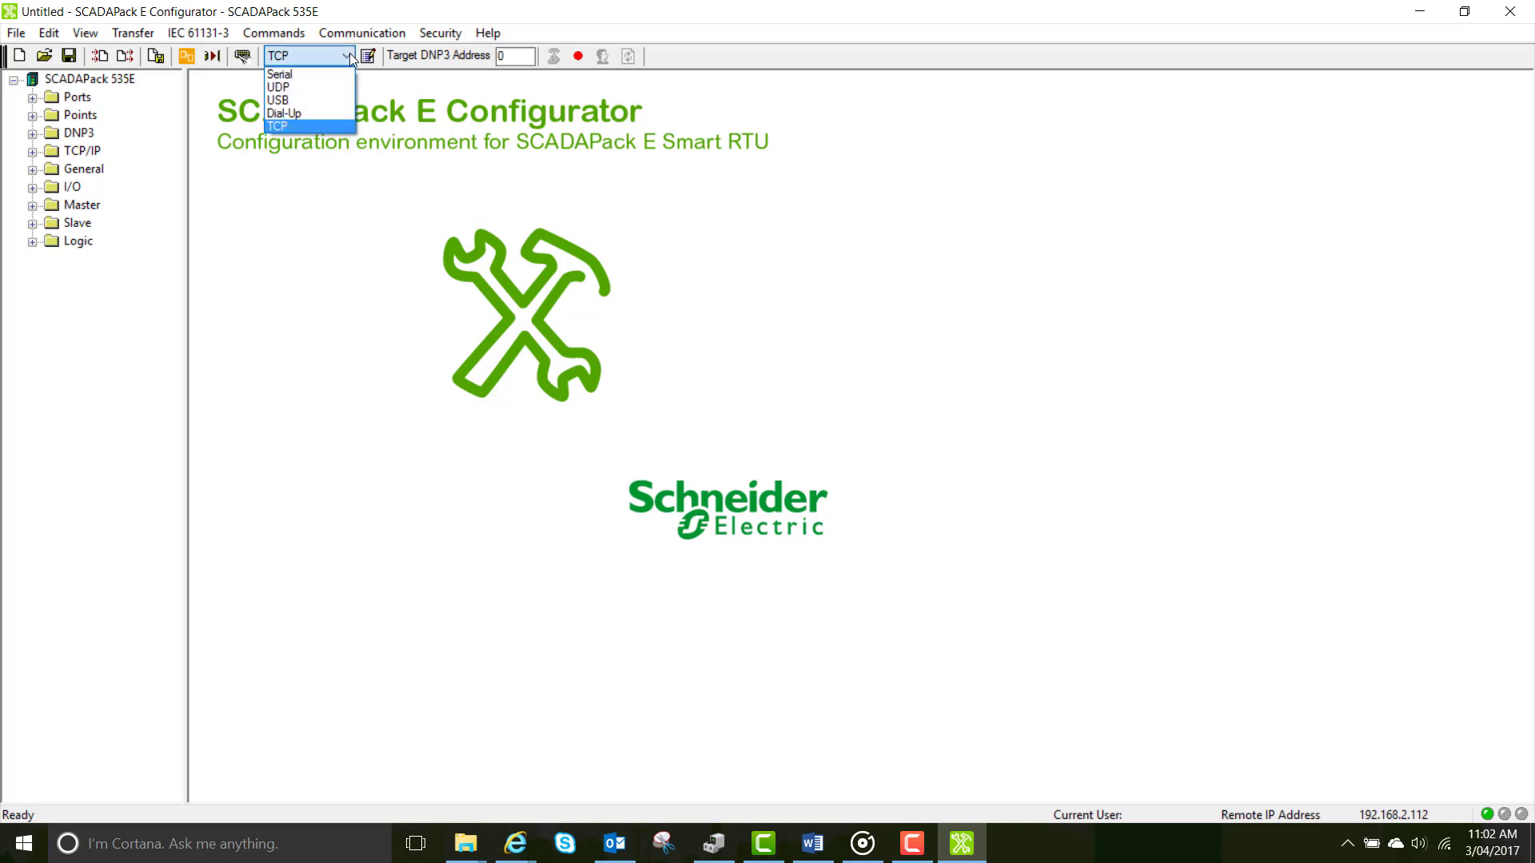
{"action": "left_click", "coordinate": [312, 100]}
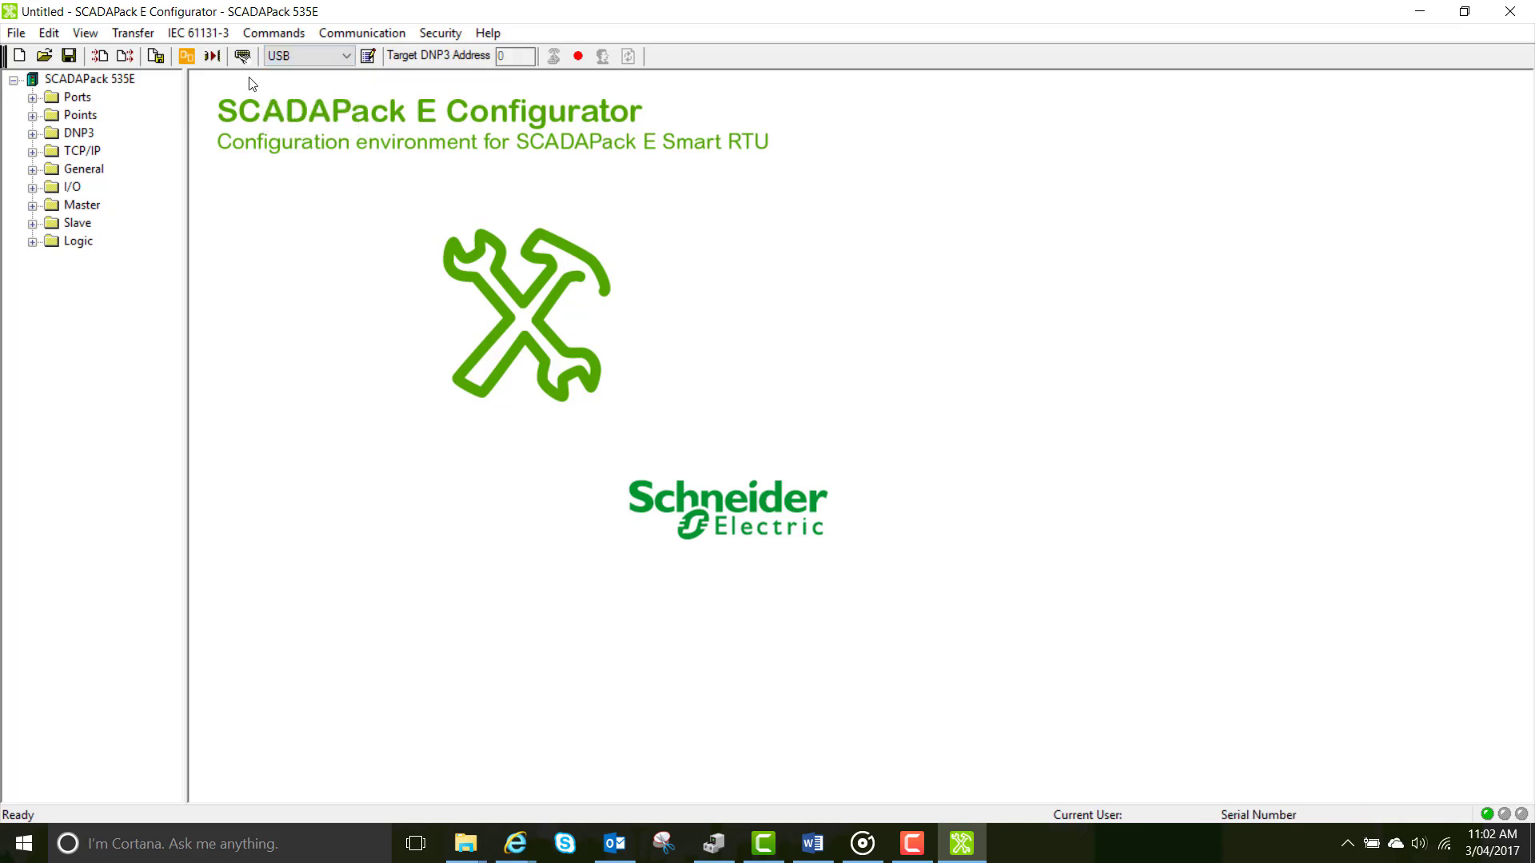
Step: Read the RTU configuration and save it as config.rtu, replacing the existing file
{"action": "left_click", "coordinate": [16, 35]}
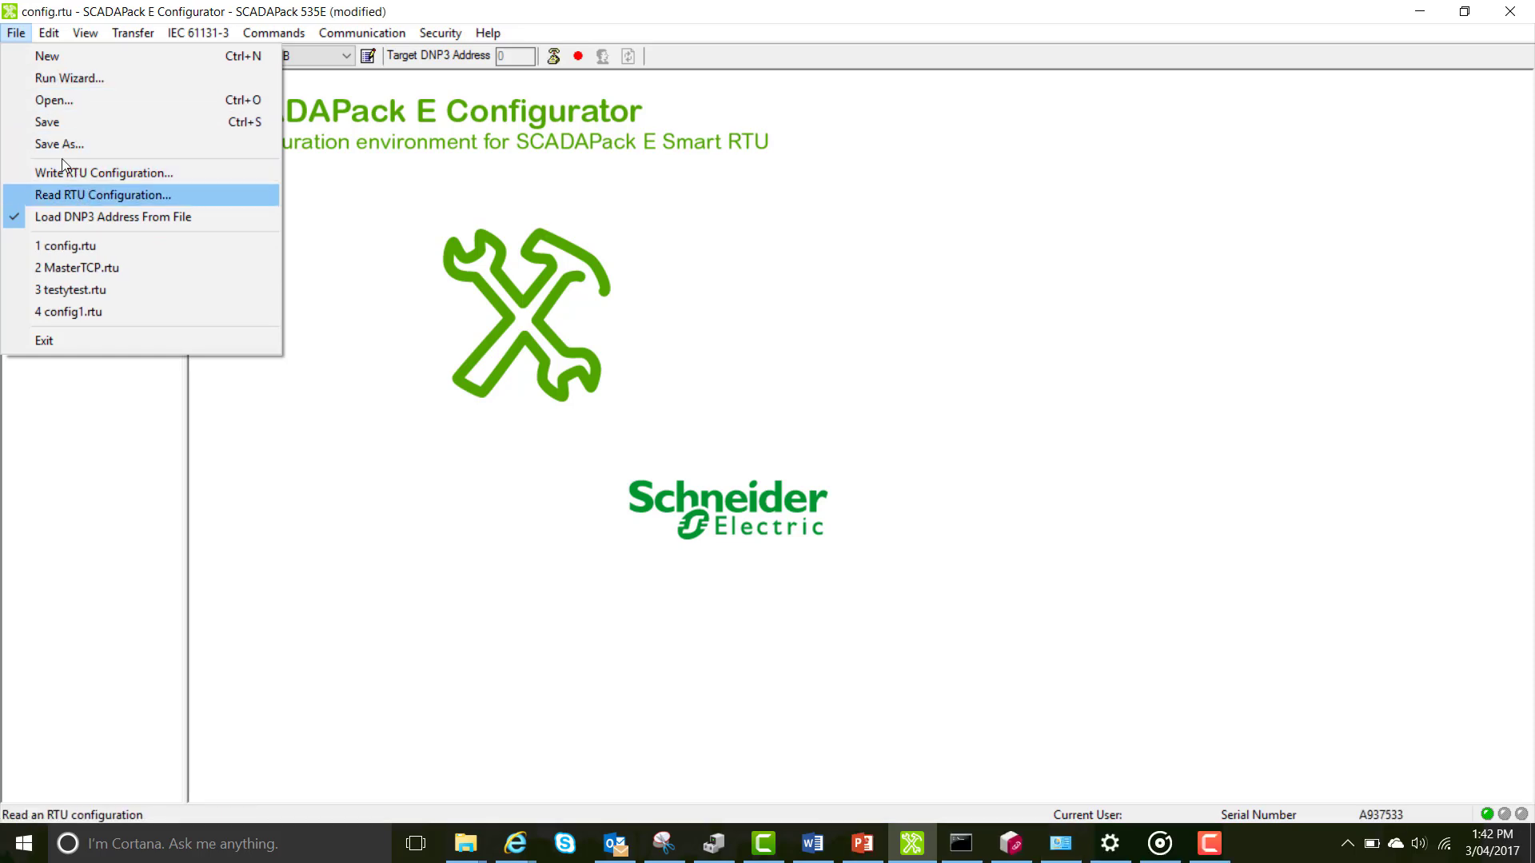
{"action": "left_click", "coordinate": [88, 194]}
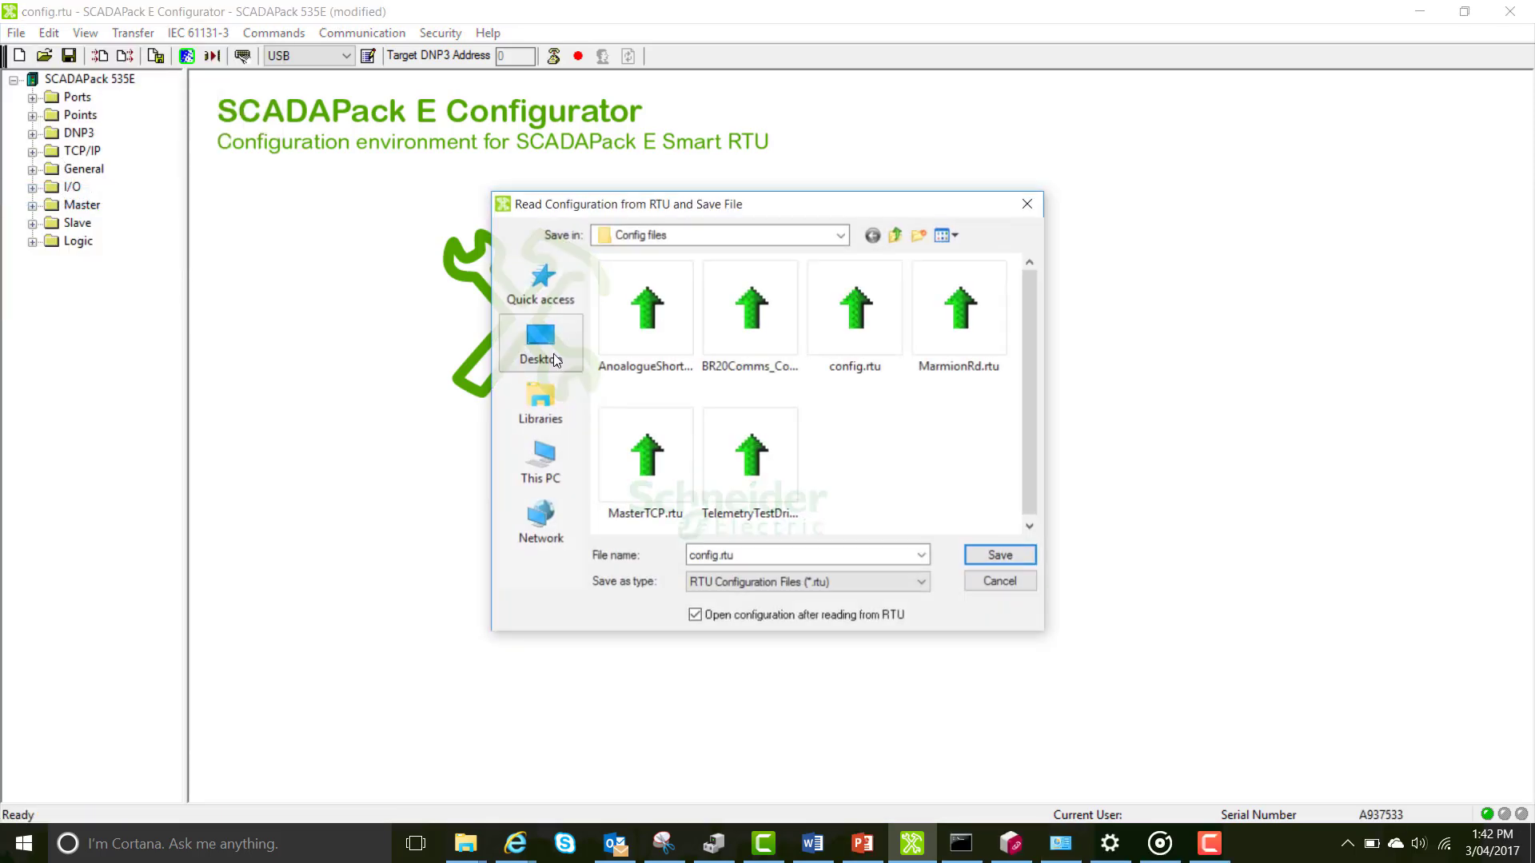
{"action": "left_click", "coordinate": [1000, 556]}
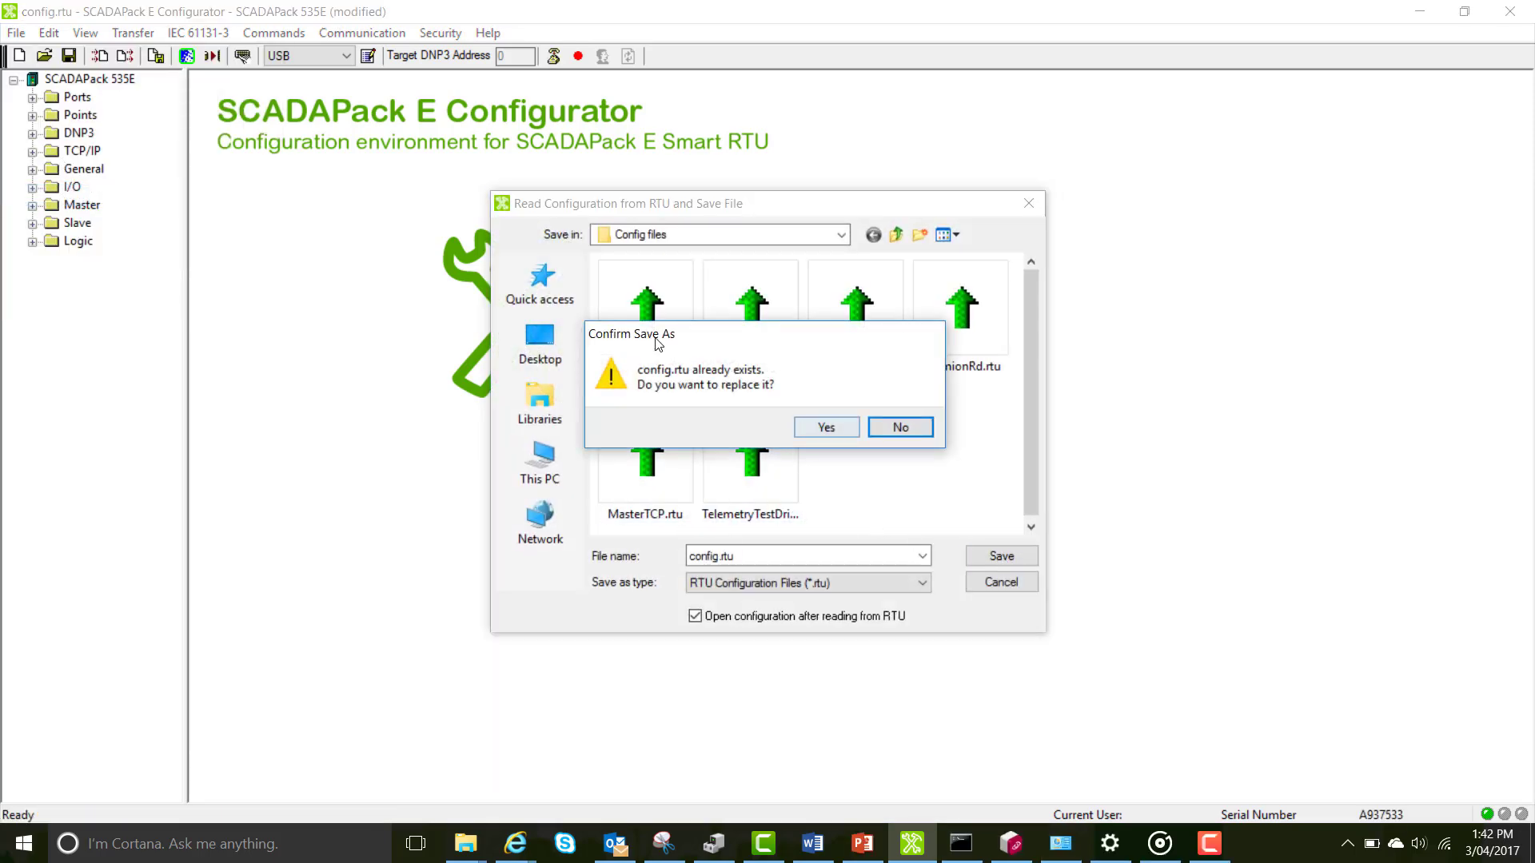
{"action": "key", "text": "y"}
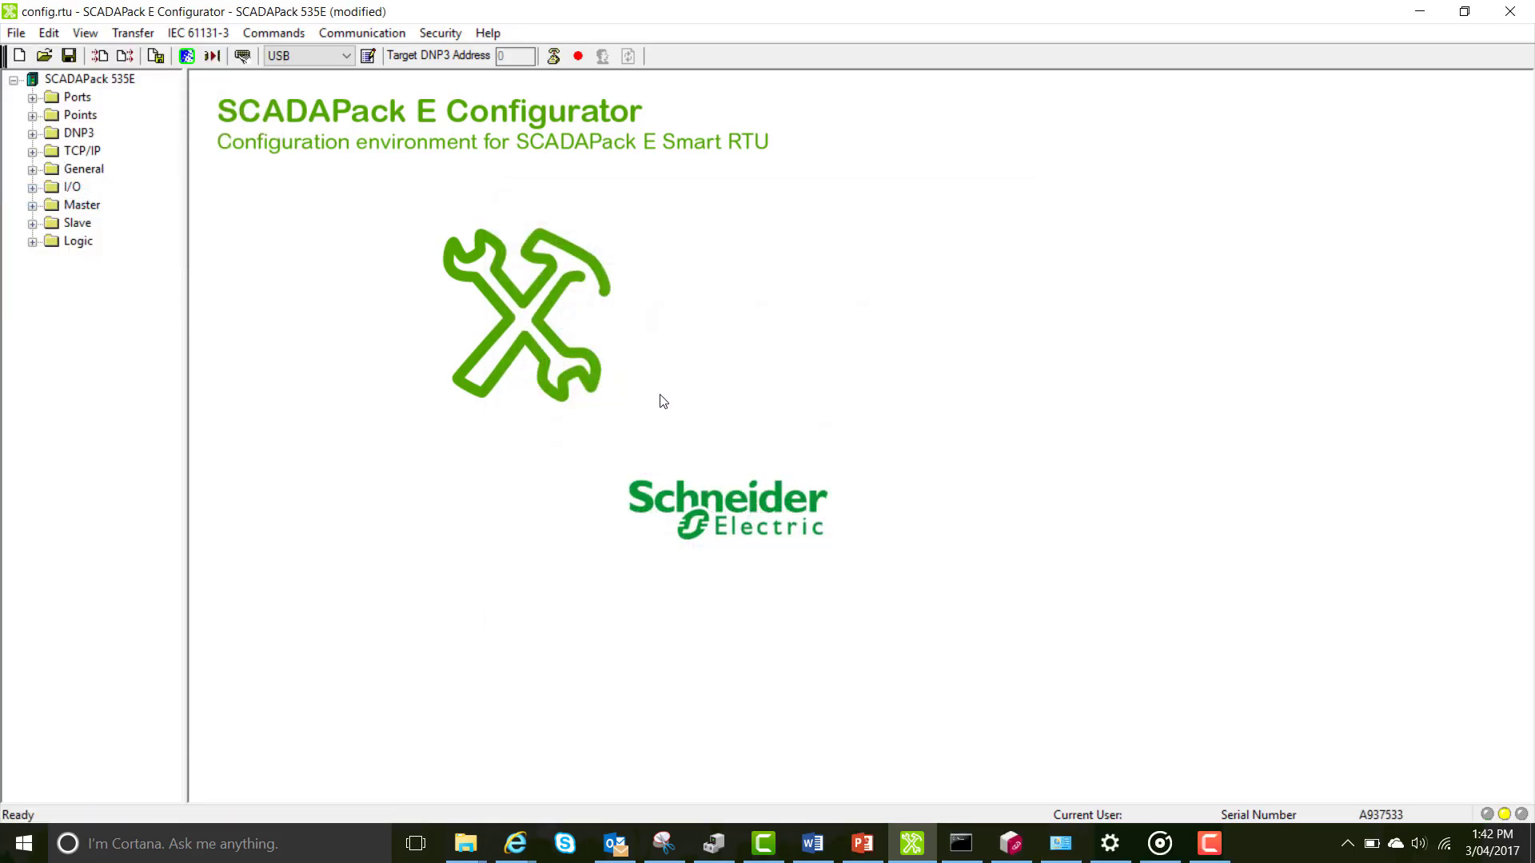
Step: Open General > Controller Status to see uptime, firmware 8.12.5.2178 and licensed features
{"action": "left_click", "coordinate": [32, 169]}
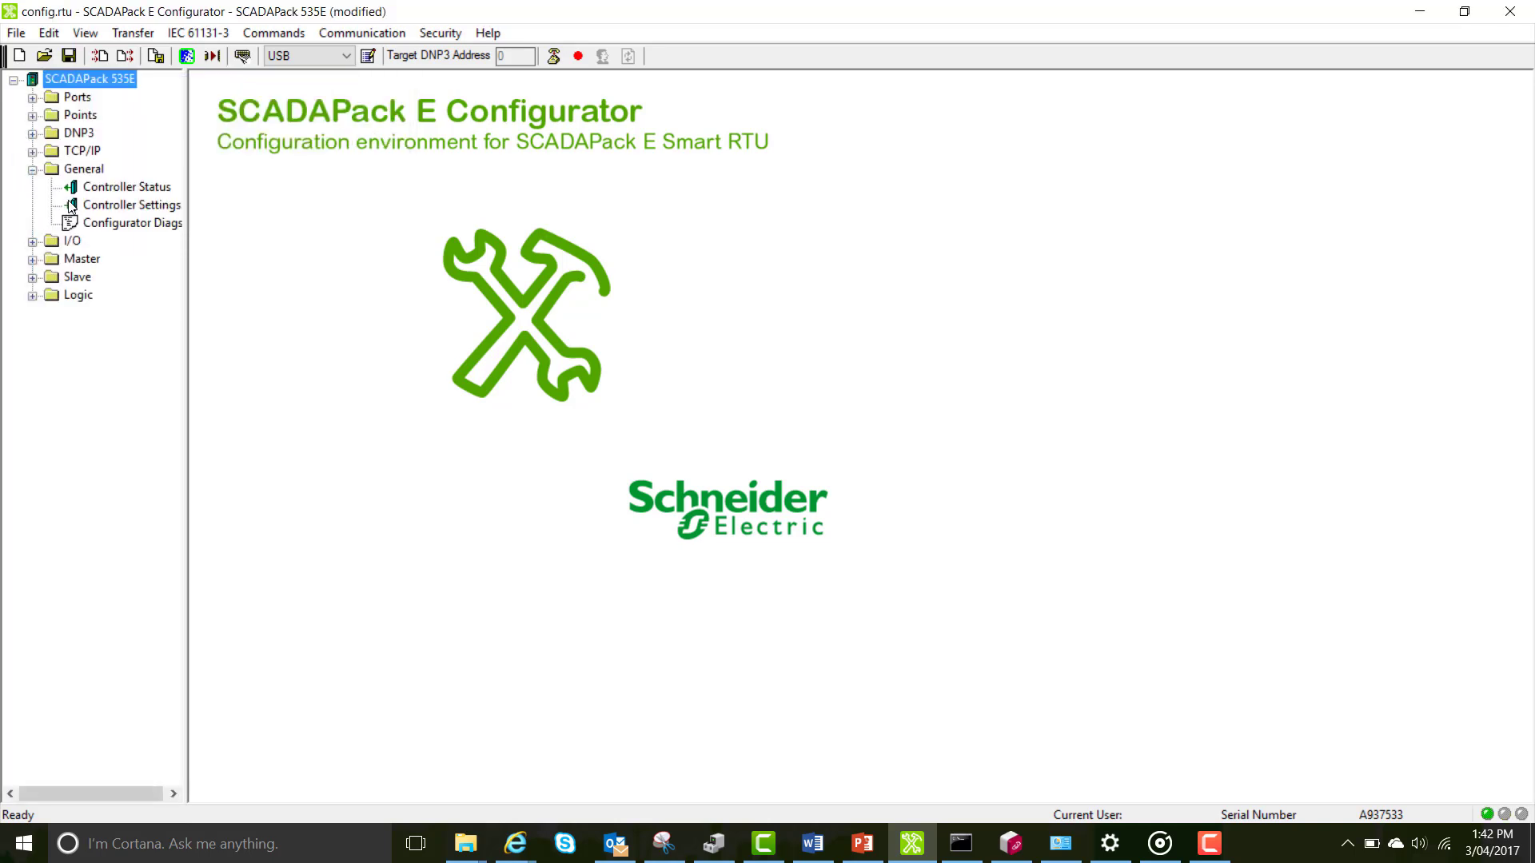
{"action": "left_click", "coordinate": [127, 189]}
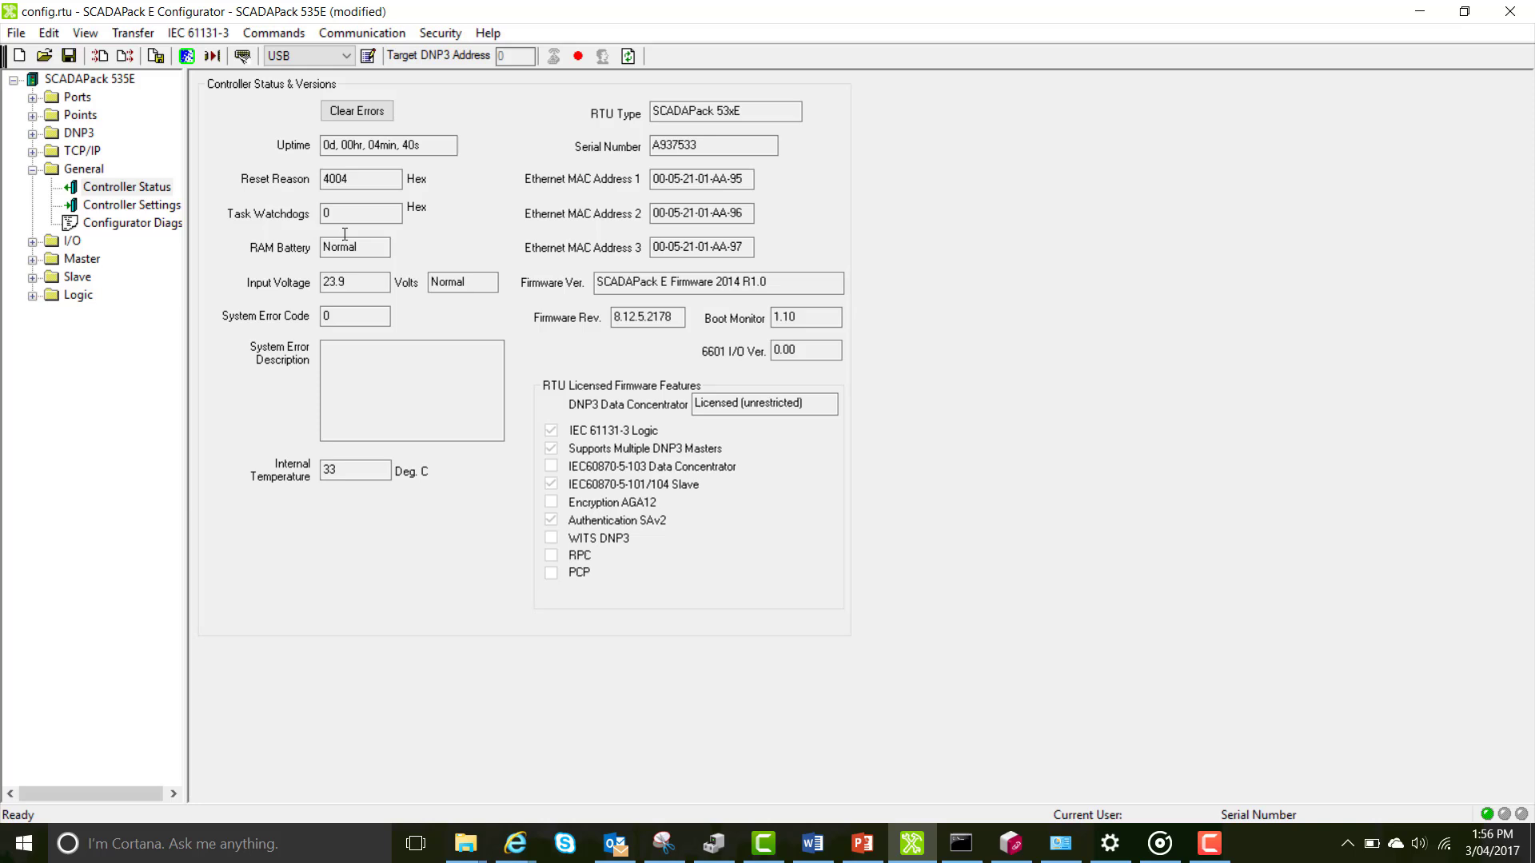
Step: On the Ports 0-4 page, set RTU DNP Address to 12 and keep Port 2 as DNP3
{"action": "left_click", "coordinate": [33, 98]}
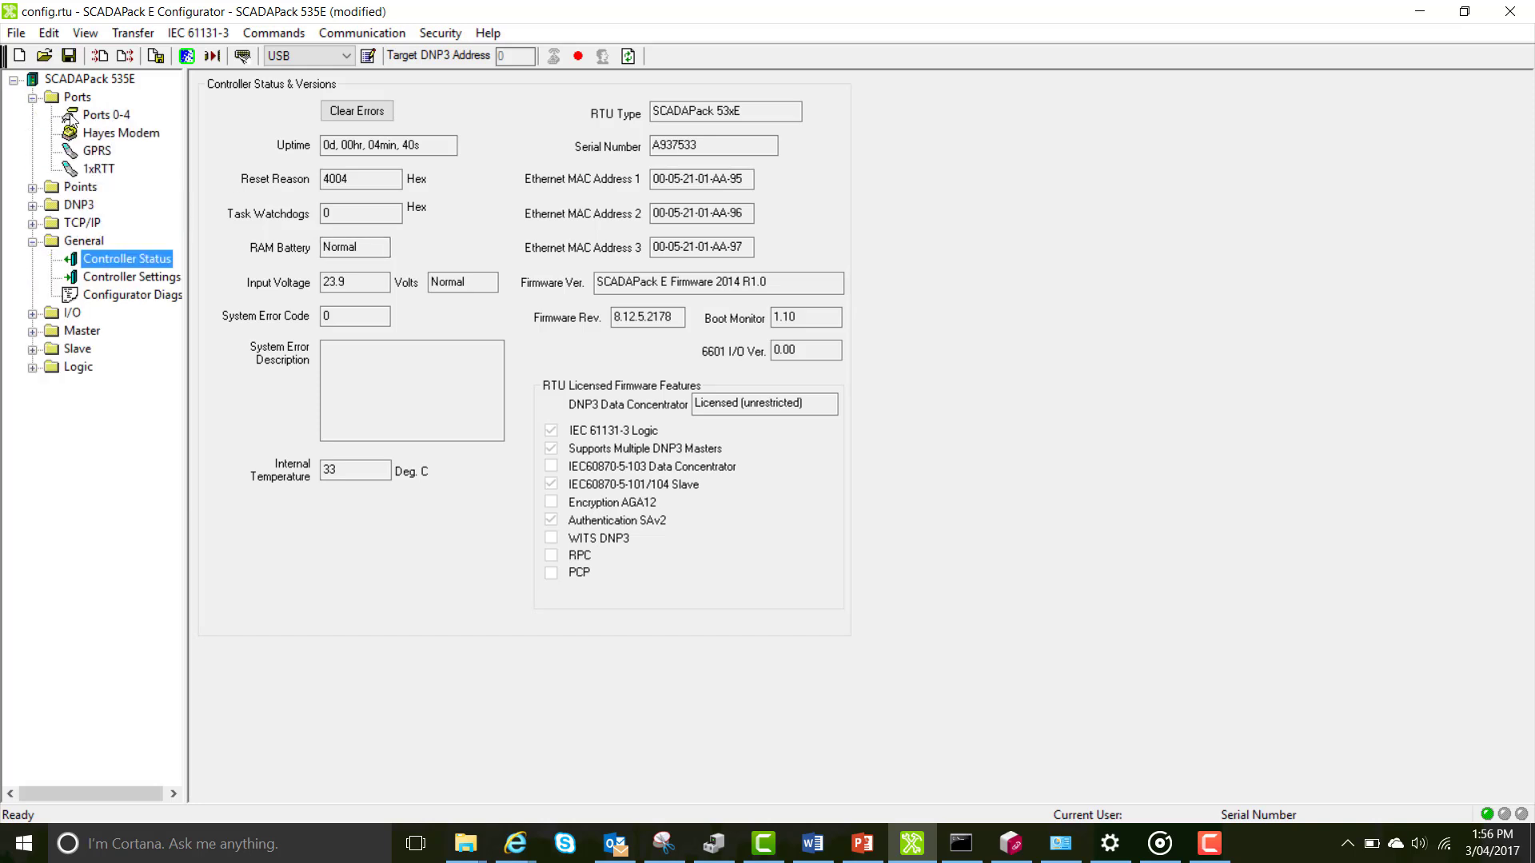
{"action": "left_click", "coordinate": [100, 115]}
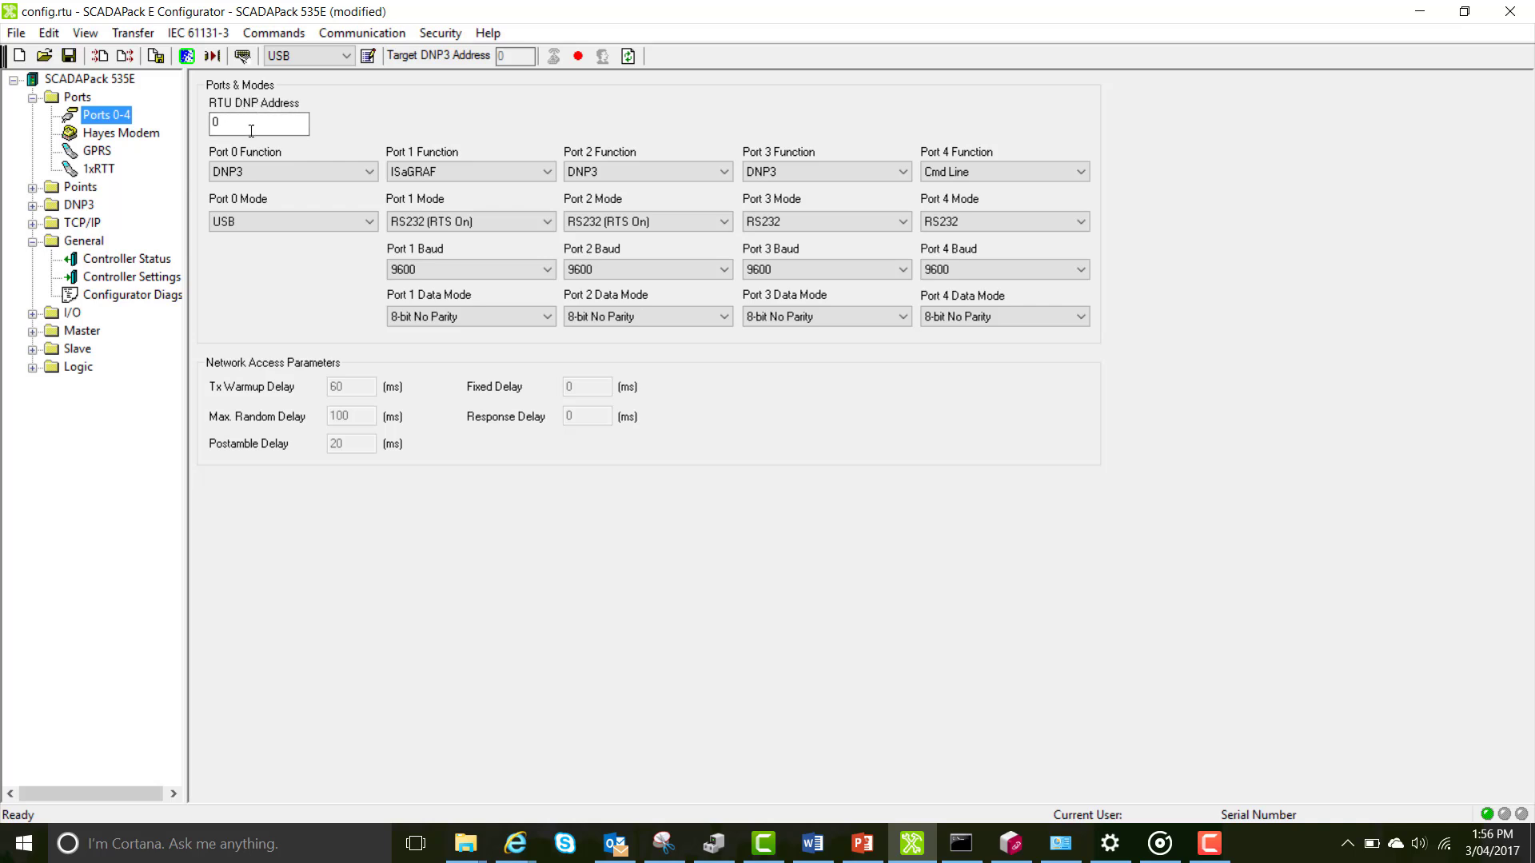
{"action": "double_click", "coordinate": [250, 123]}
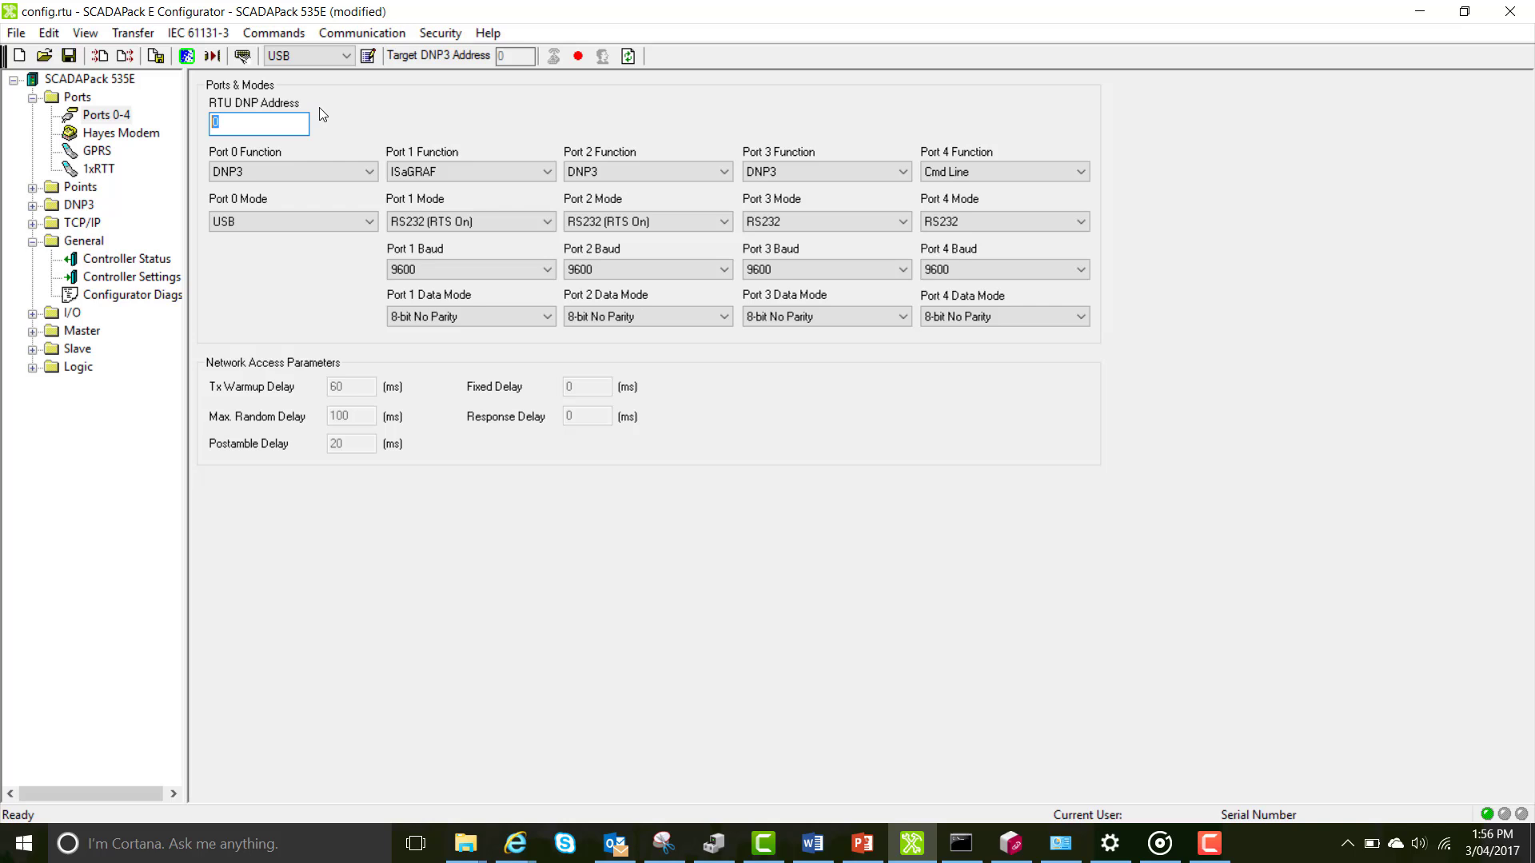
{"action": "type", "text": "12"}
{"action": "left_click", "coordinate": [678, 172]}
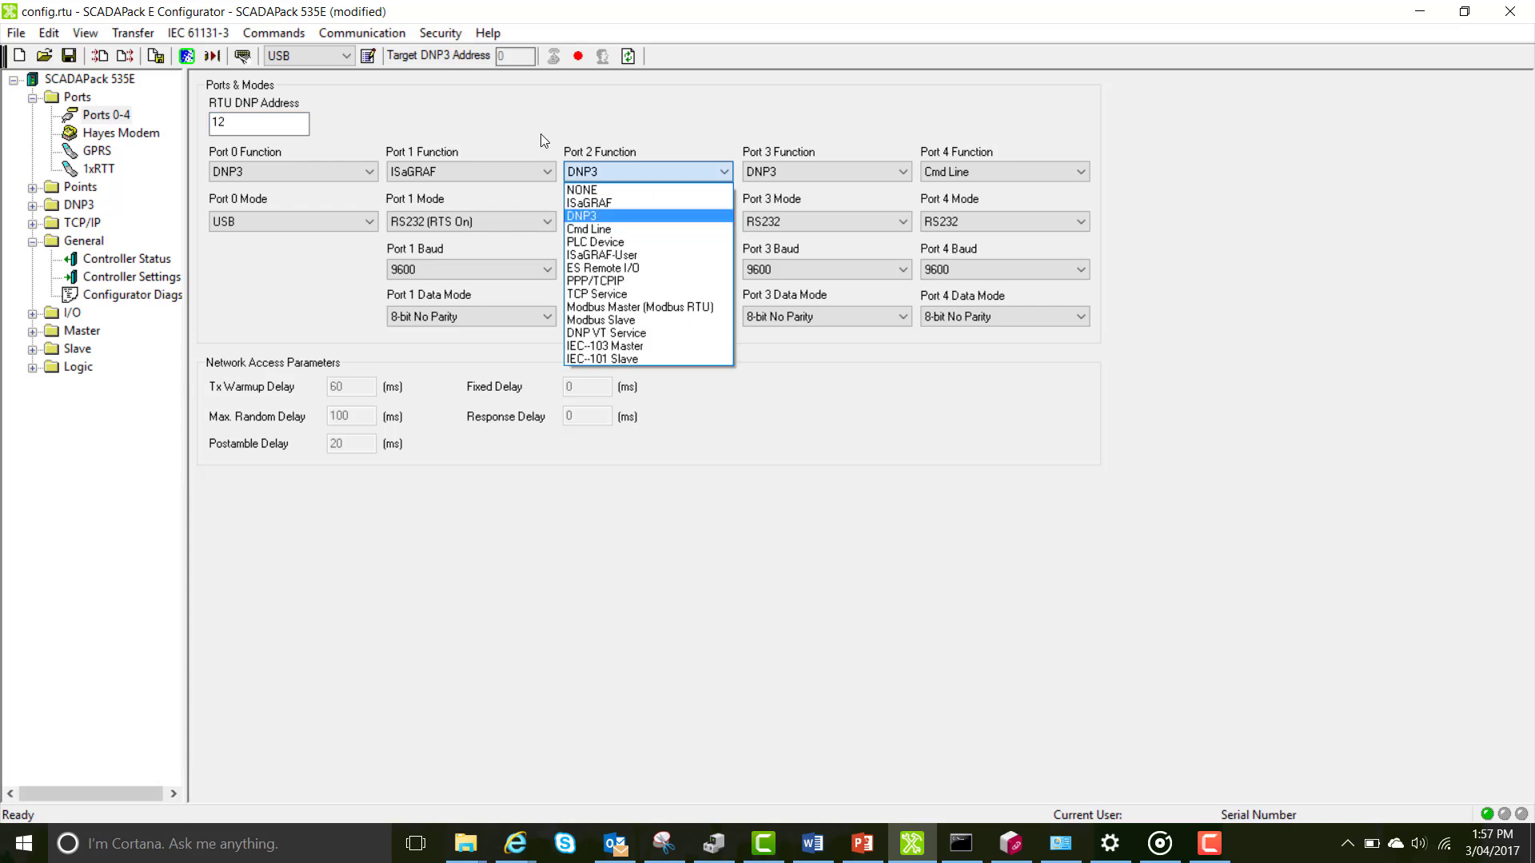
{"action": "left_click", "coordinate": [677, 215]}
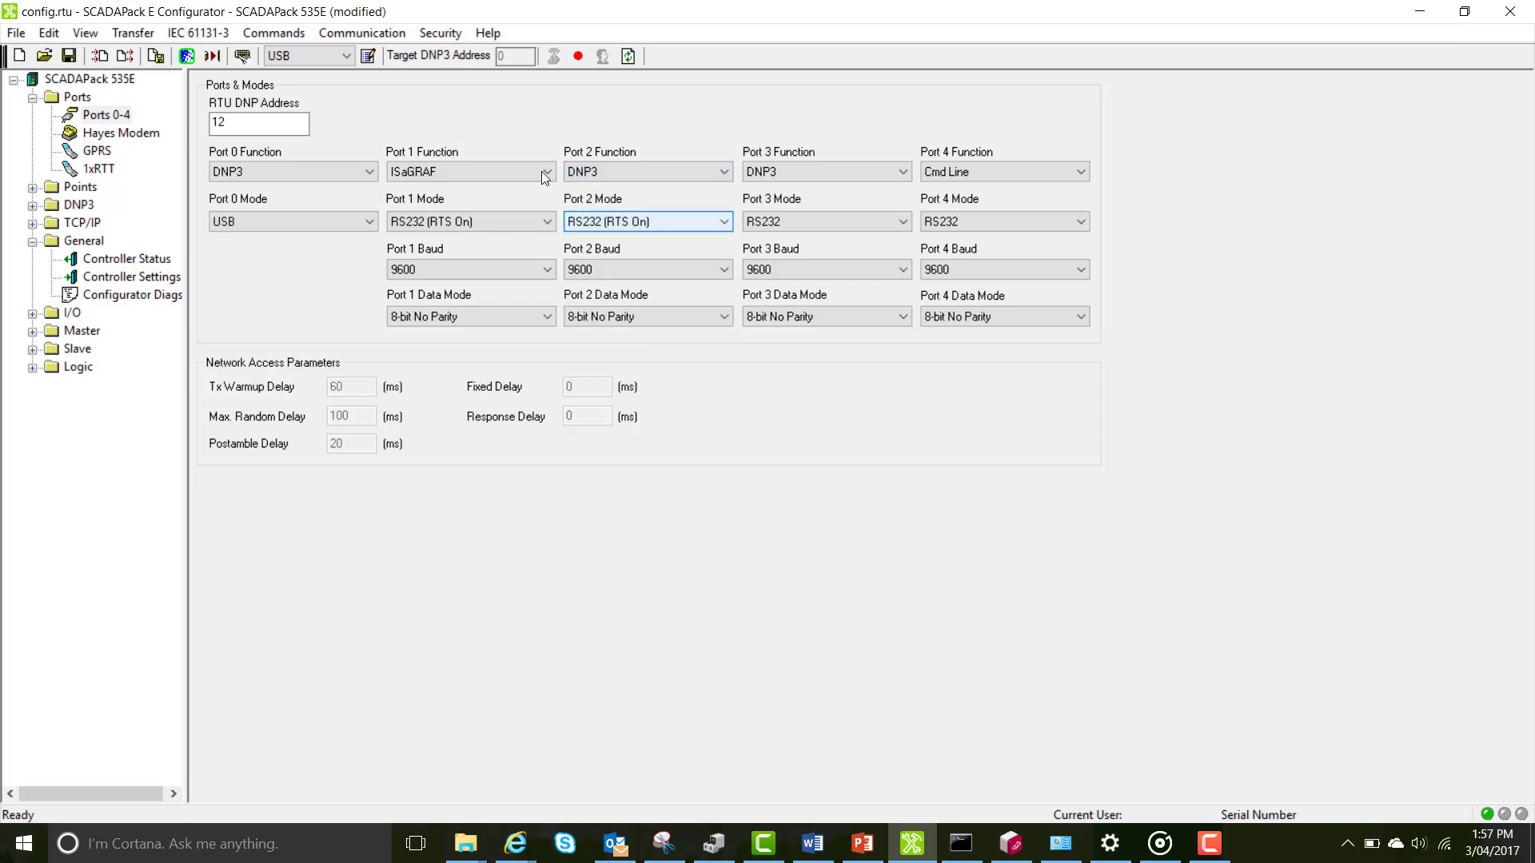
{"action": "left_click", "coordinate": [680, 219]}
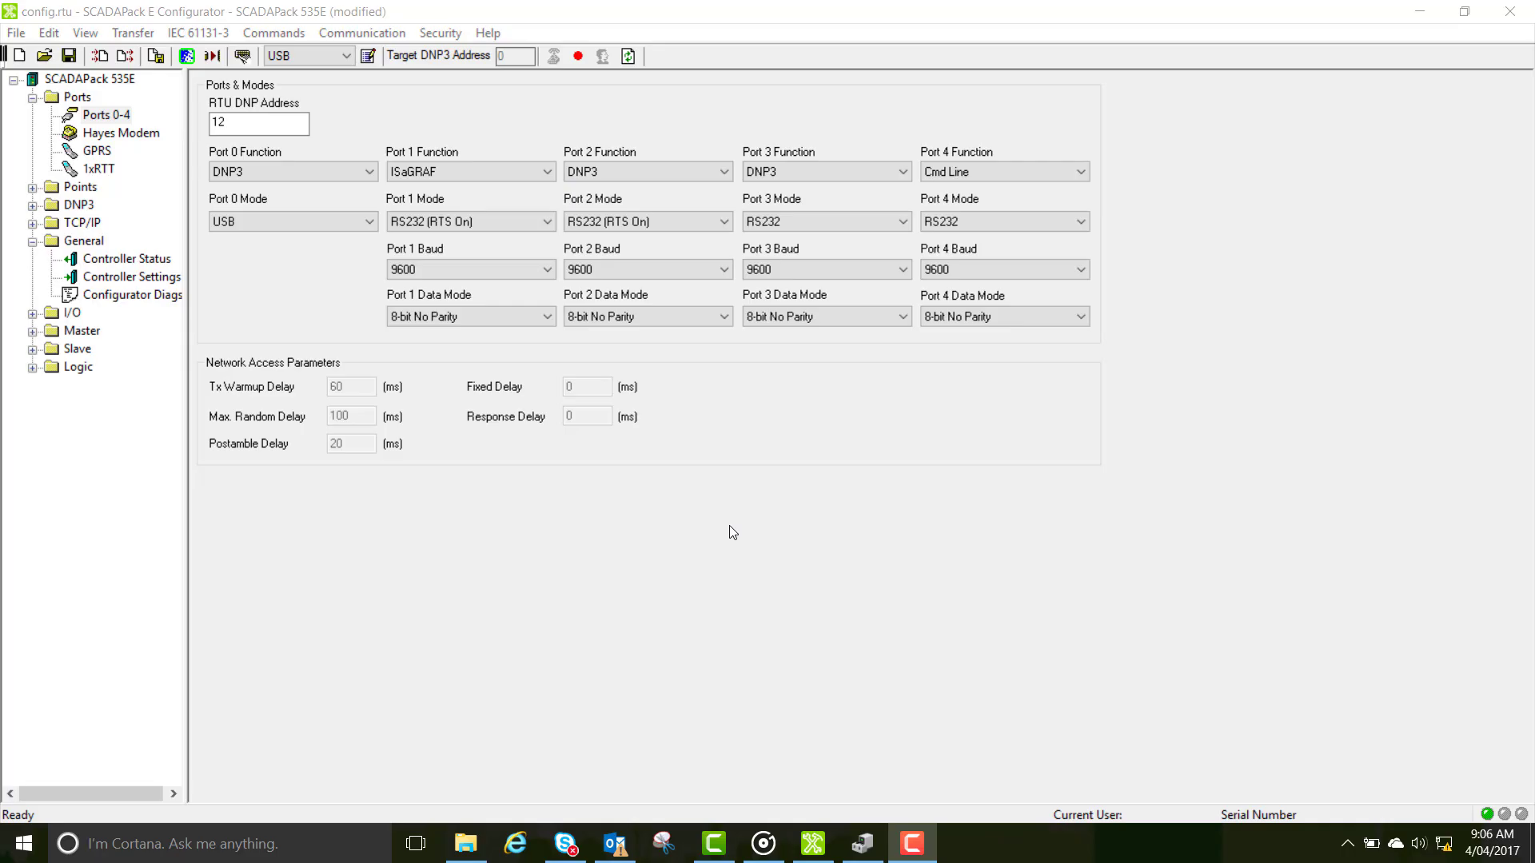
Step: Write the configuration to the RTU
{"action": "left_click", "coordinate": [16, 33]}
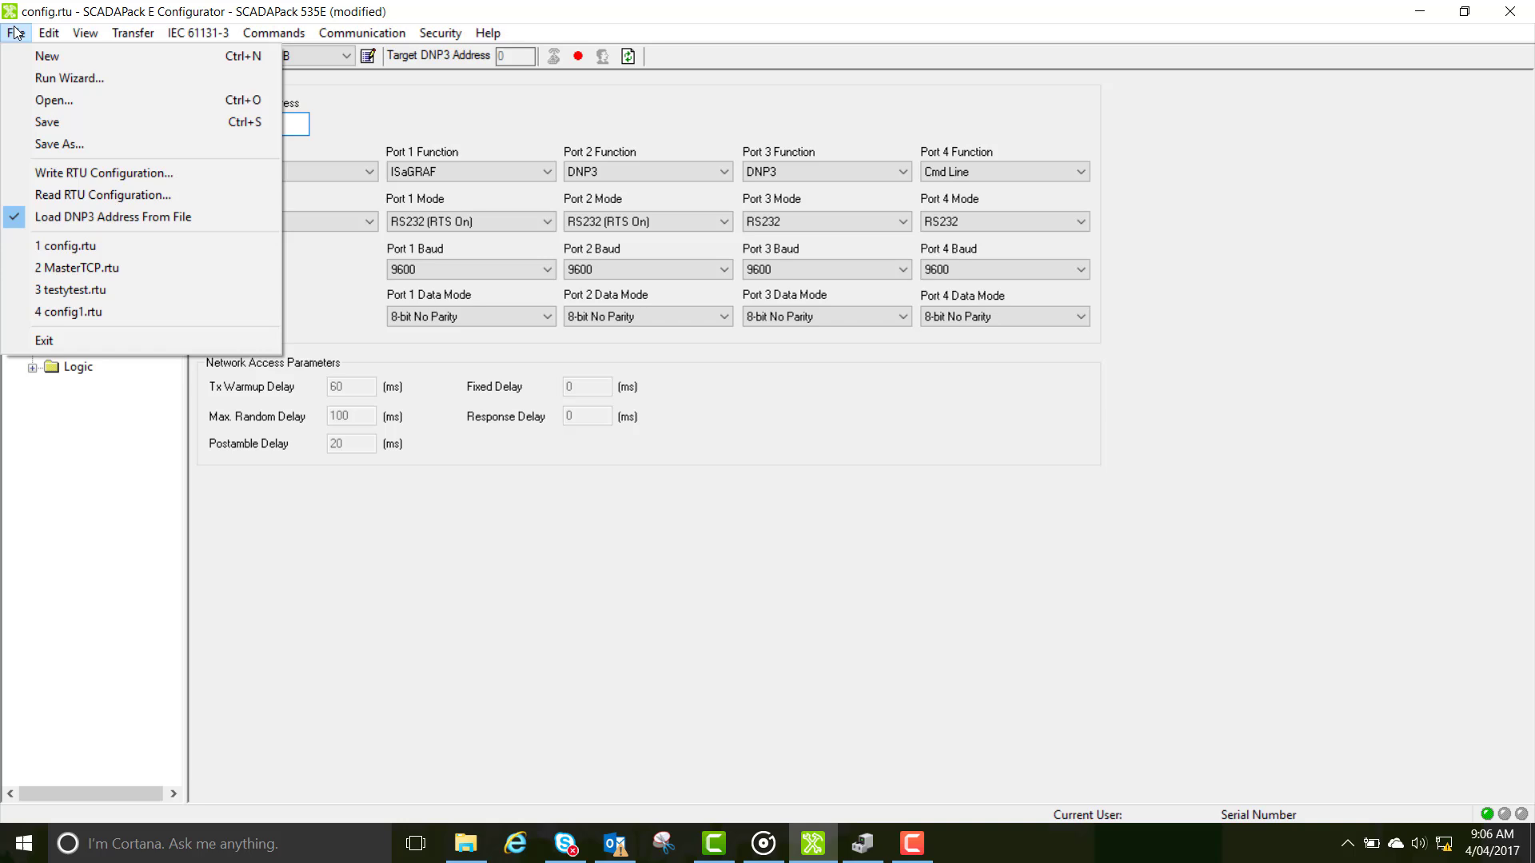
{"action": "left_click", "coordinate": [99, 174]}
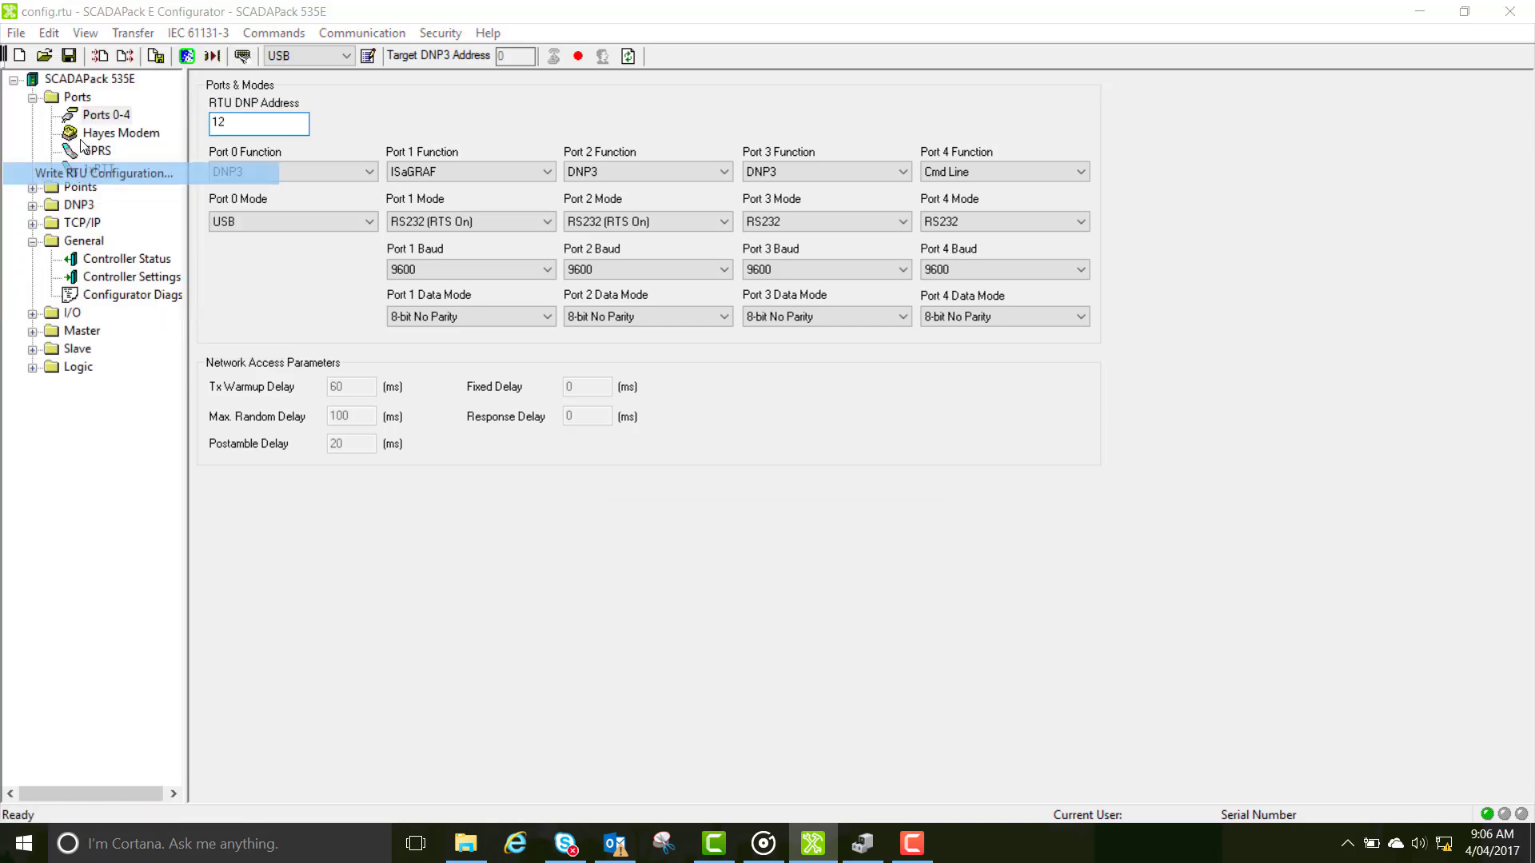
{"action": "left_click", "coordinate": [783, 471]}
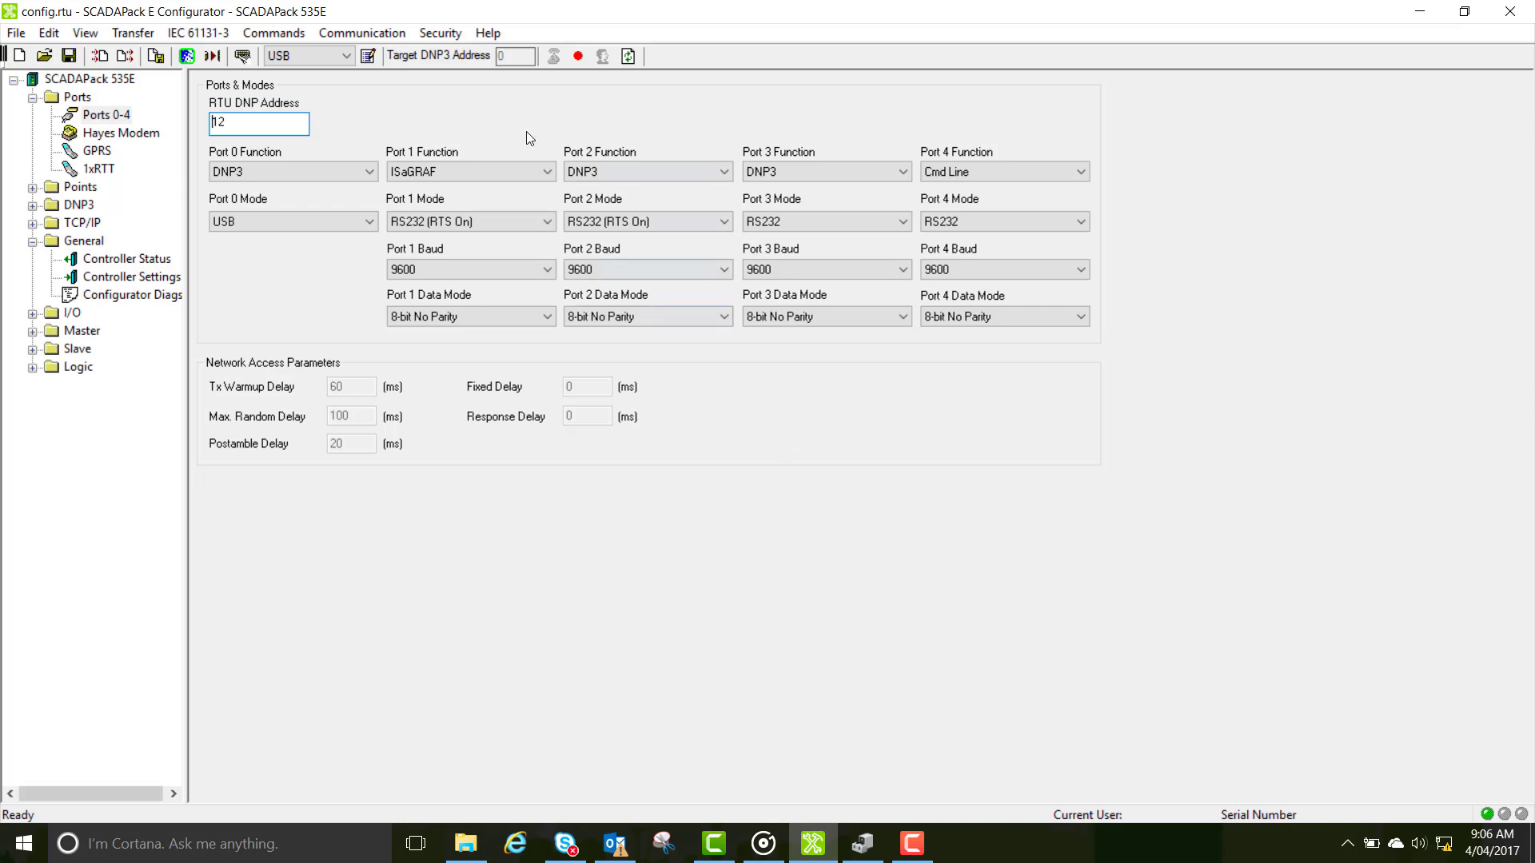
Step: Switch the PC connection to Serial and confirm COM4 at 9600 baud, no parity, one stop bit
{"action": "left_click", "coordinate": [278, 50]}
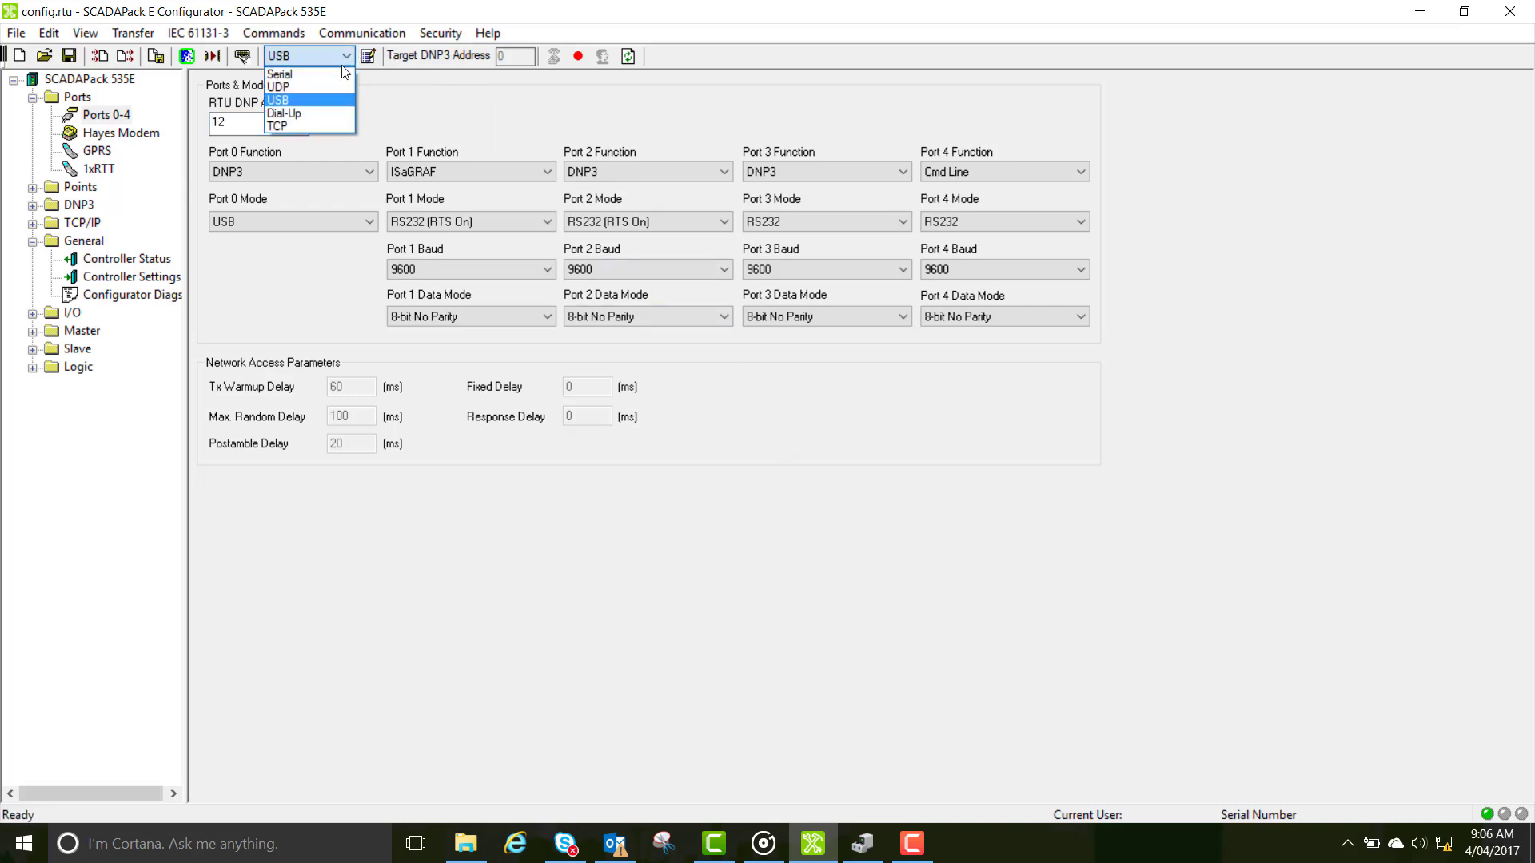
{"action": "left_click", "coordinate": [280, 71]}
{"action": "left_click", "coordinate": [367, 57]}
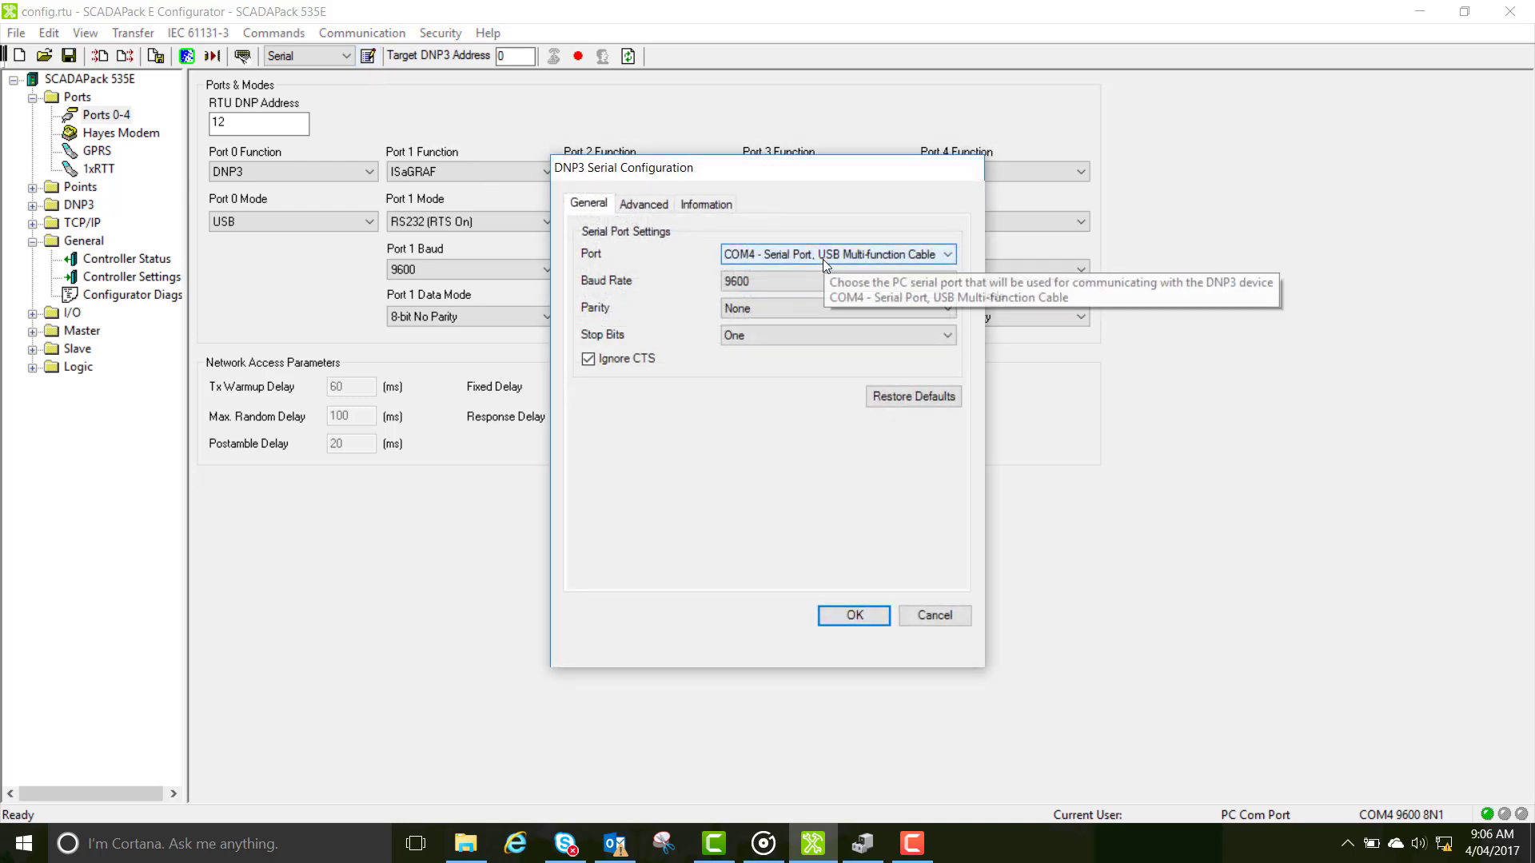
{"action": "left_click", "coordinate": [824, 254]}
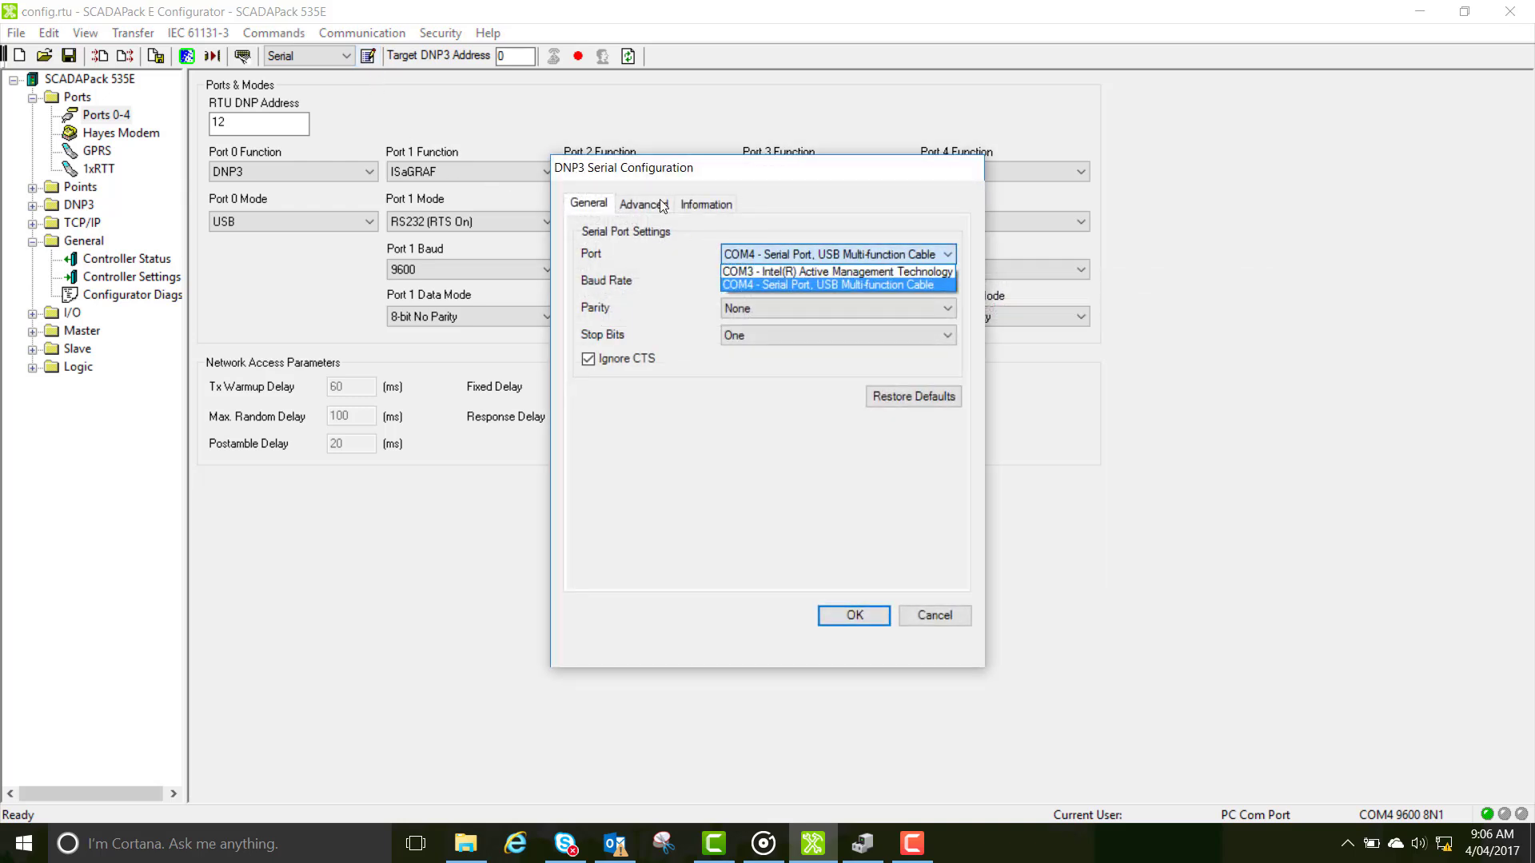
{"action": "left_click", "coordinate": [823, 252]}
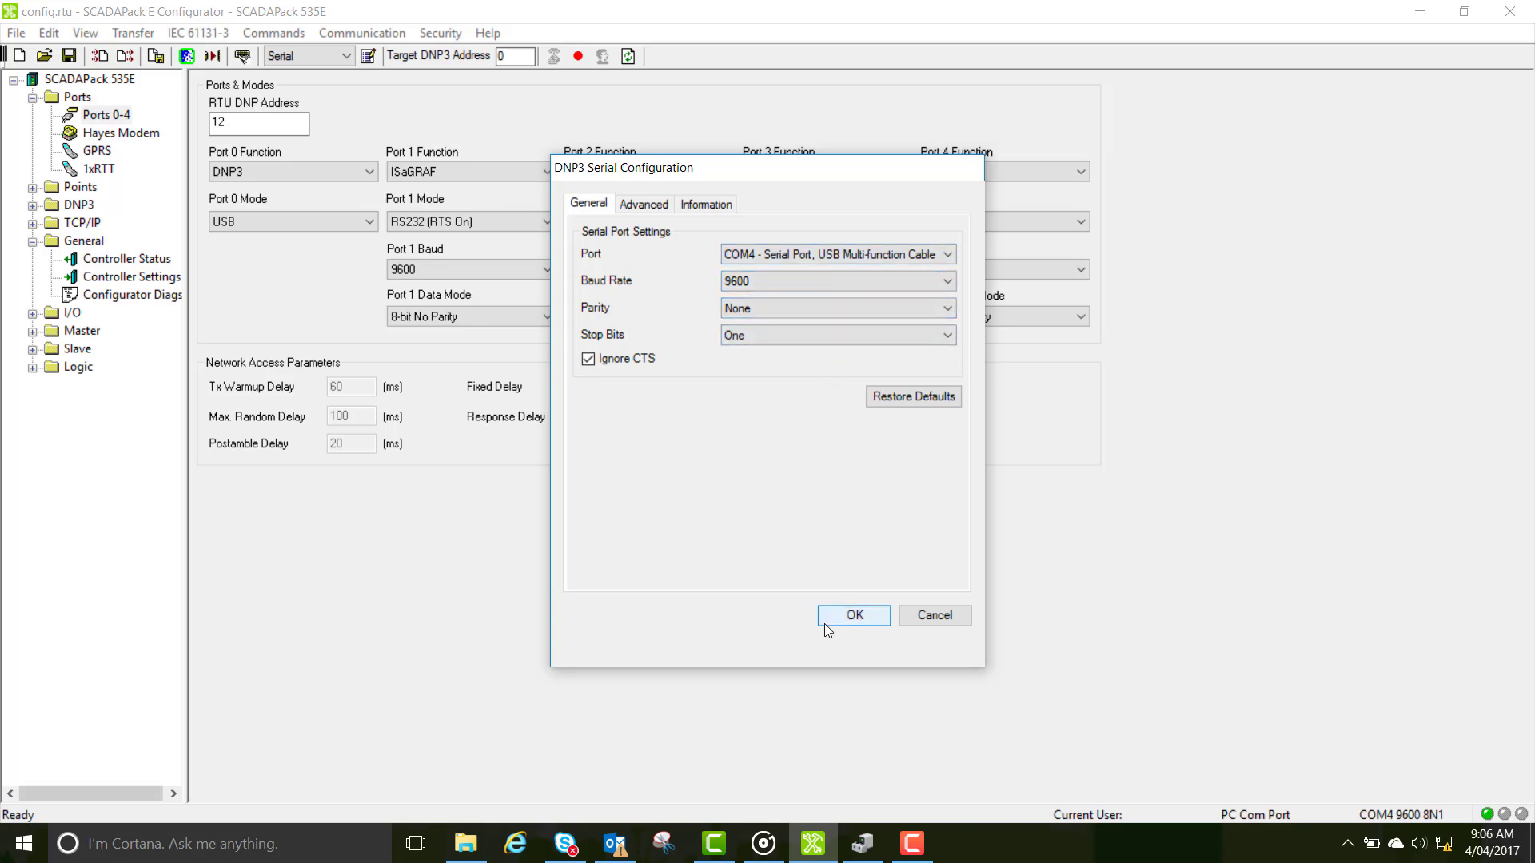
{"action": "key", "text": "Return"}
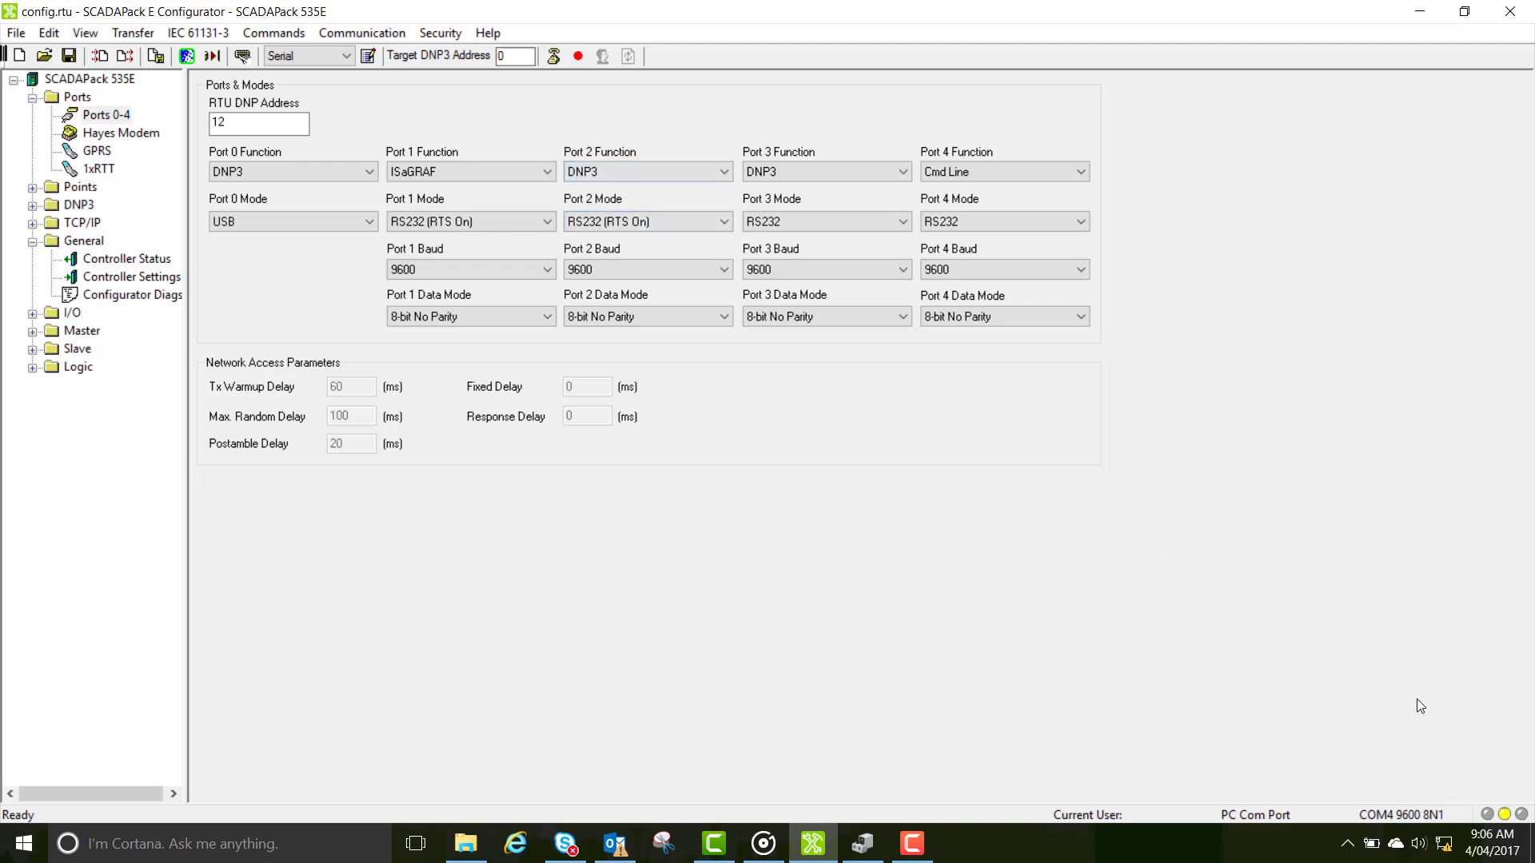
Step: Cancel pending transactions, set Target DNP3 Address to 12, and refresh the Controller Status page
{"action": "left_click", "coordinate": [578, 58]}
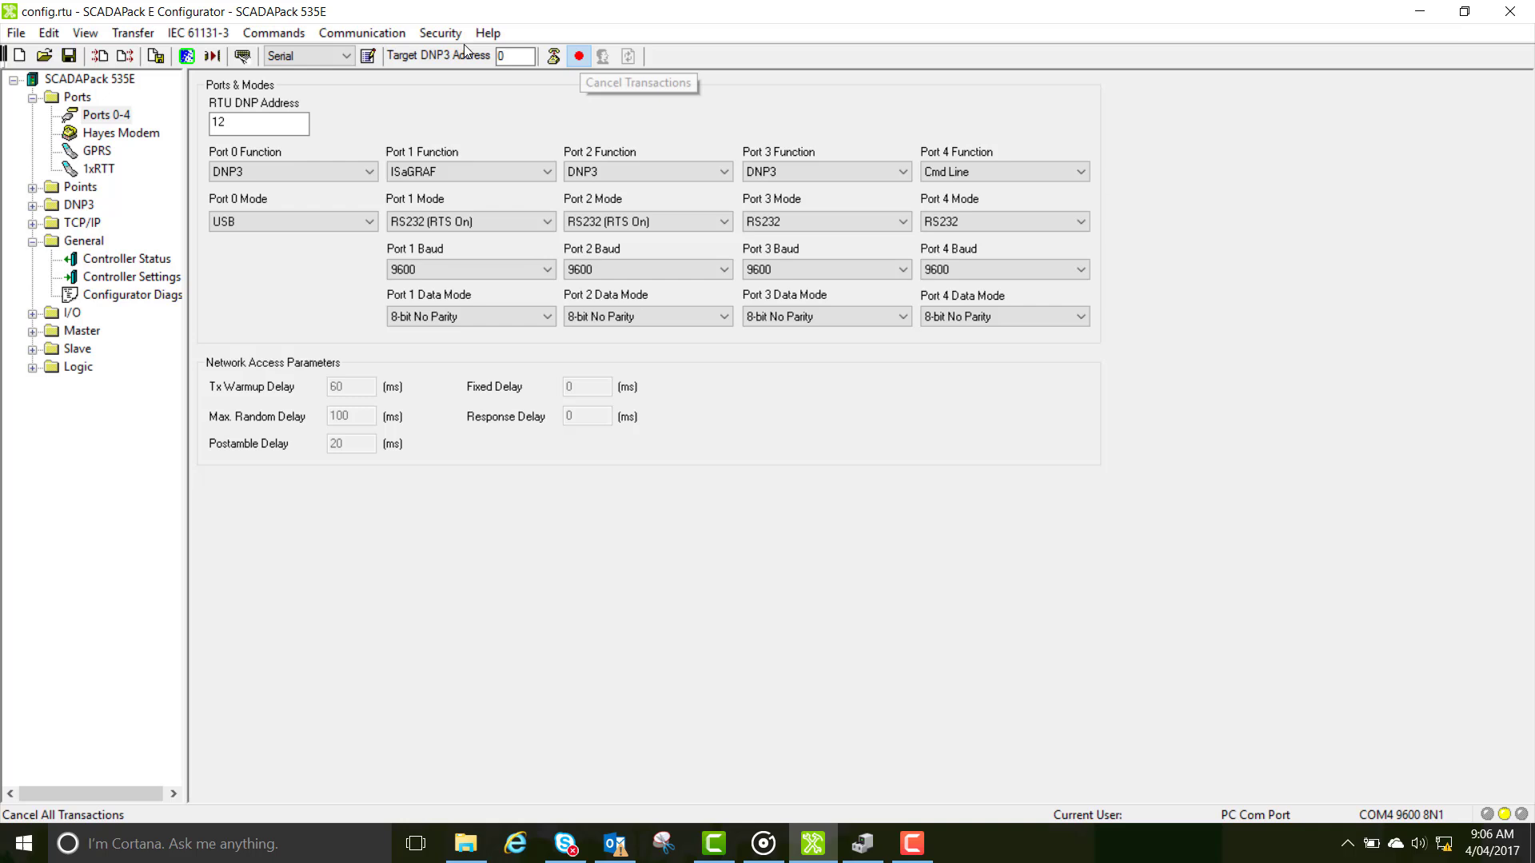
{"action": "key", "text": "Return"}
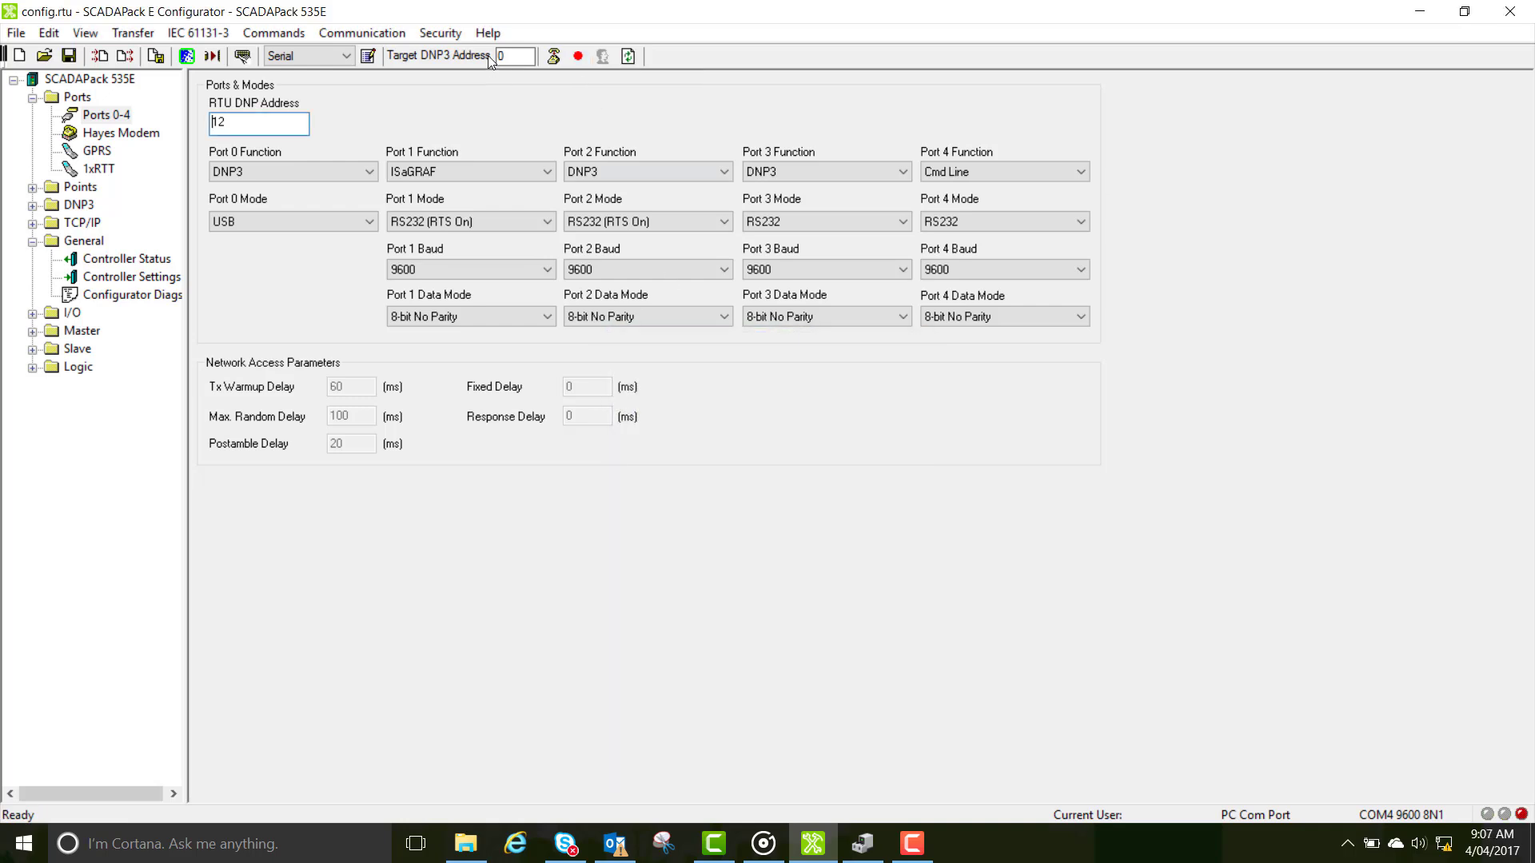
{"action": "type", "text": "12"}
{"action": "left_click", "coordinate": [96, 261]}
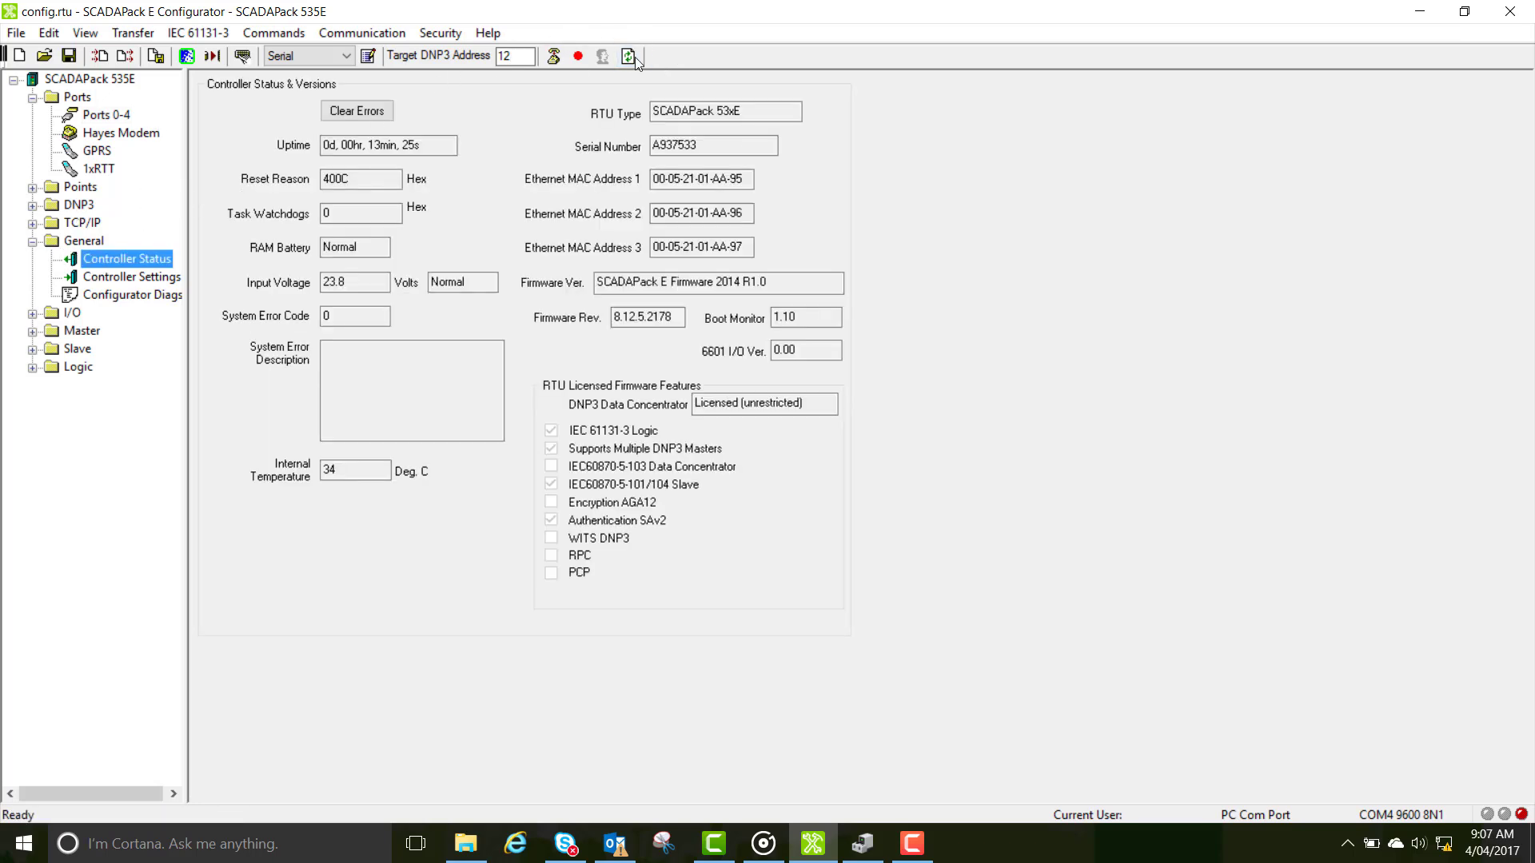
{"action": "left_click", "coordinate": [628, 56]}
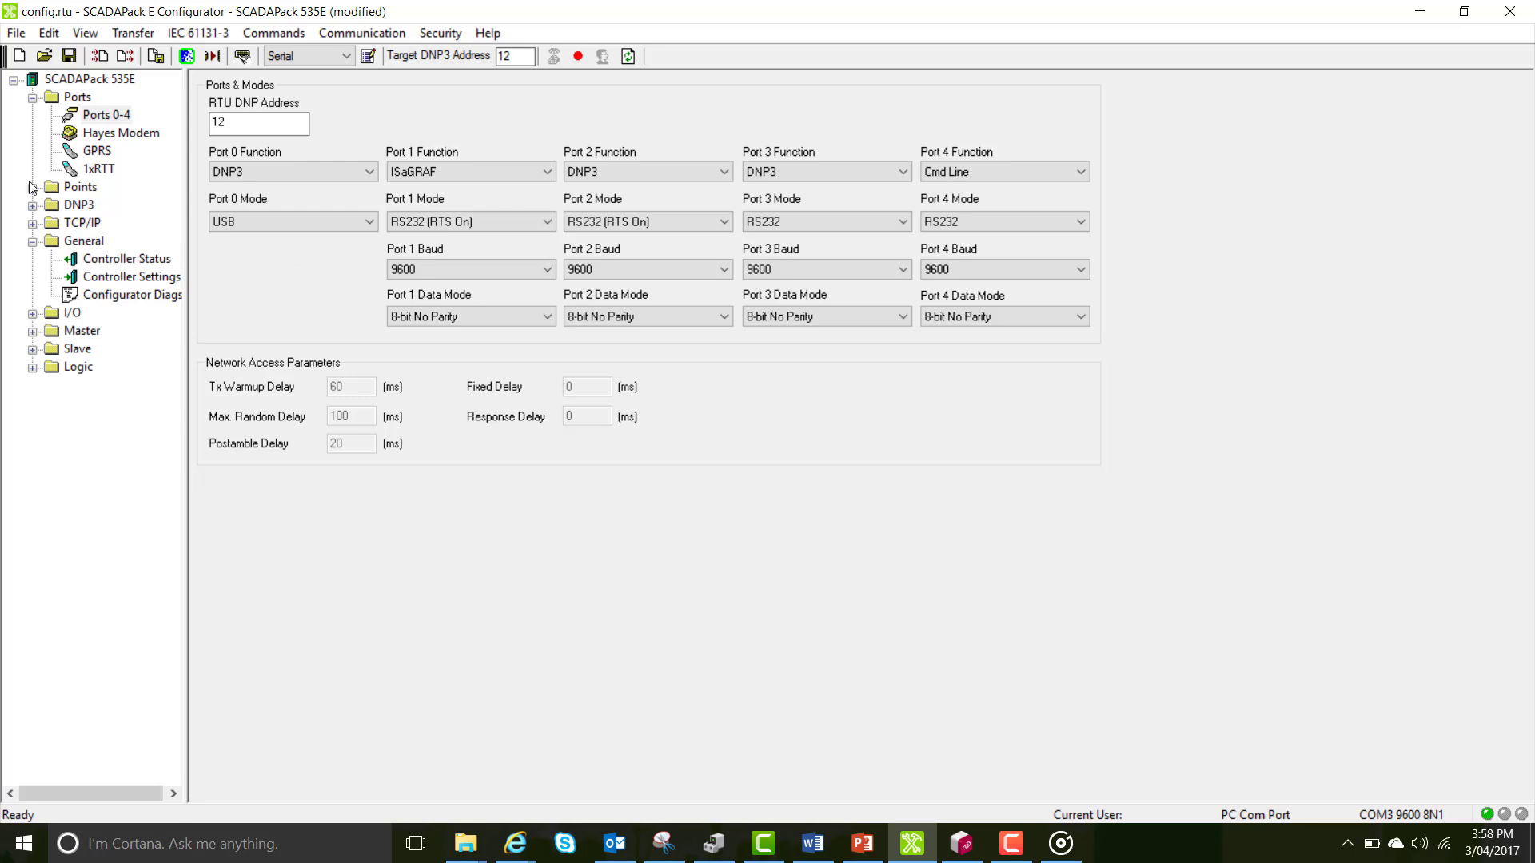
Step: On the TCP/IP page, enter 192.168.2.112 as Ethernet 1's IP address and type mask 255.255.255.0
{"action": "left_click", "coordinate": [33, 224]}
{"action": "left_click", "coordinate": [102, 242]}
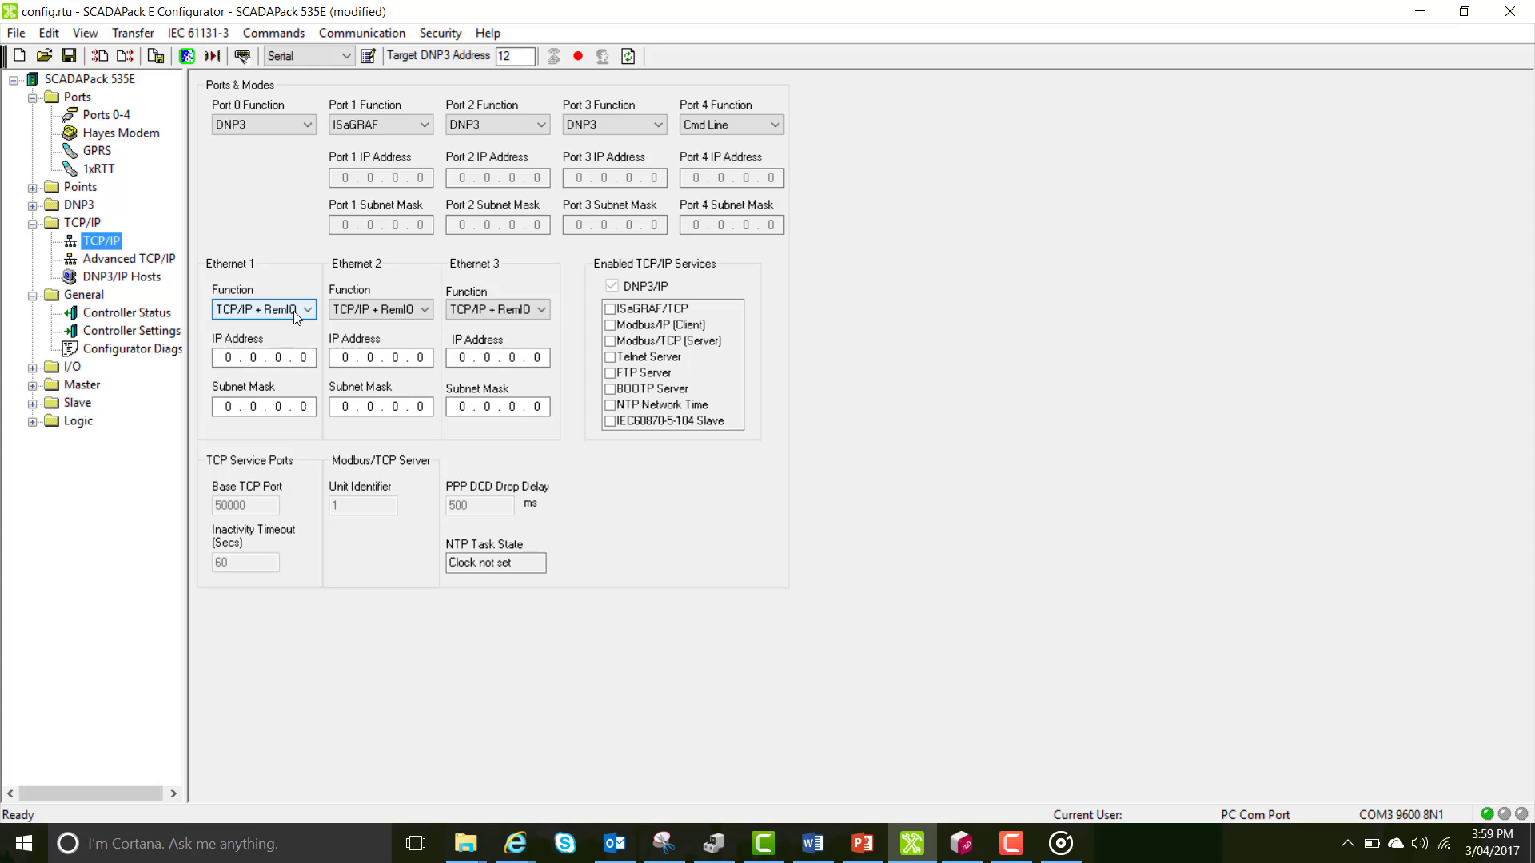
{"action": "left_click", "coordinate": [230, 358]}
{"action": "type", "text": "19"}
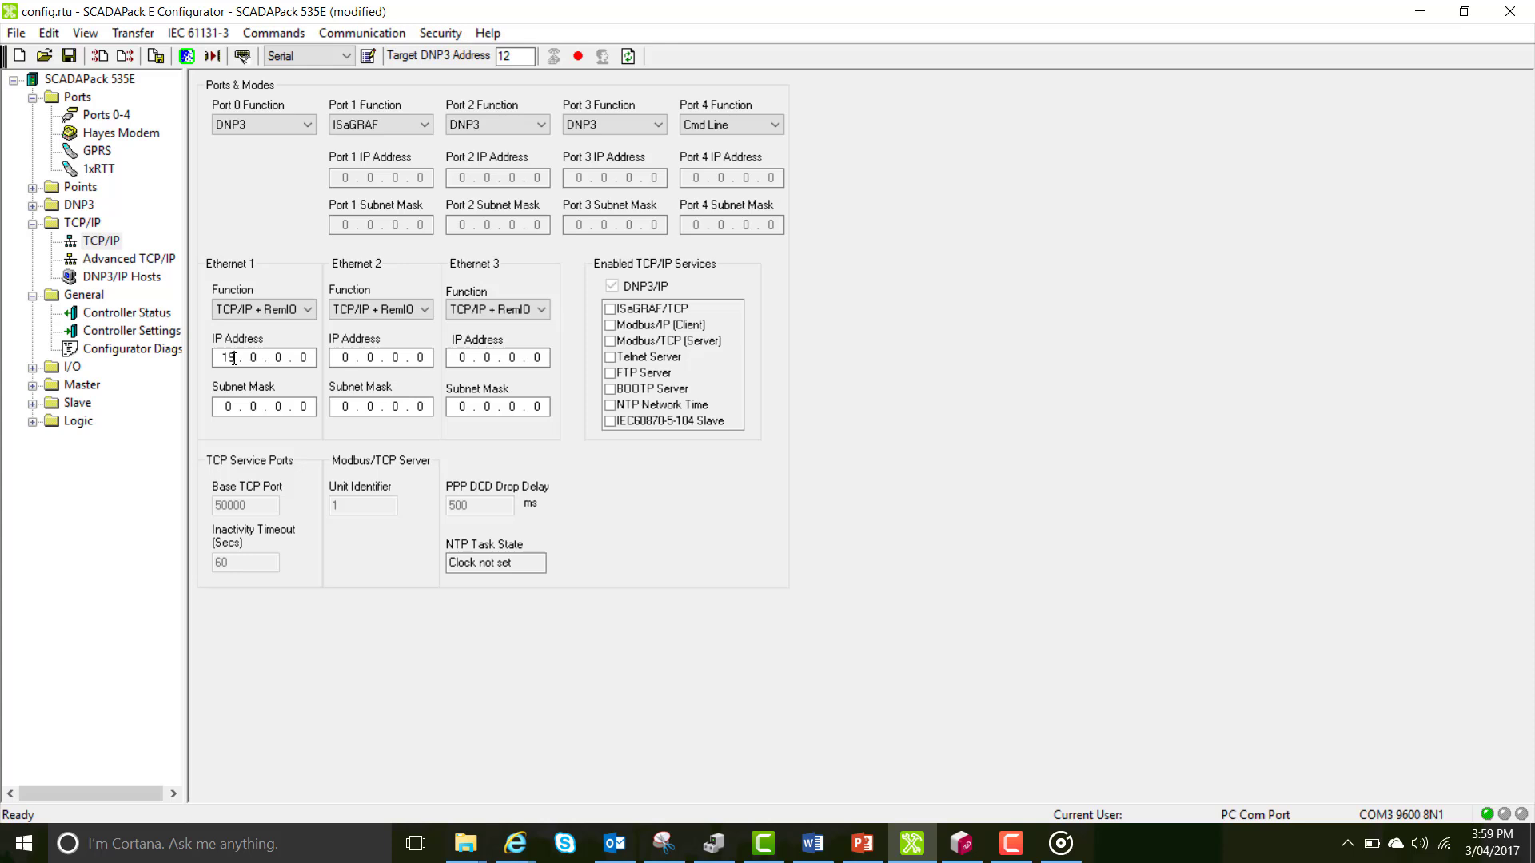
{"action": "type", "text": "2.168.2."}
{"action": "type", "text": "112"}
{"action": "type", "text": "255255.255"}
Step: Open the Windows network settings and the list of network adapters
{"action": "left_click", "coordinate": [1346, 844]}
{"action": "left_click", "coordinate": [1447, 850]}
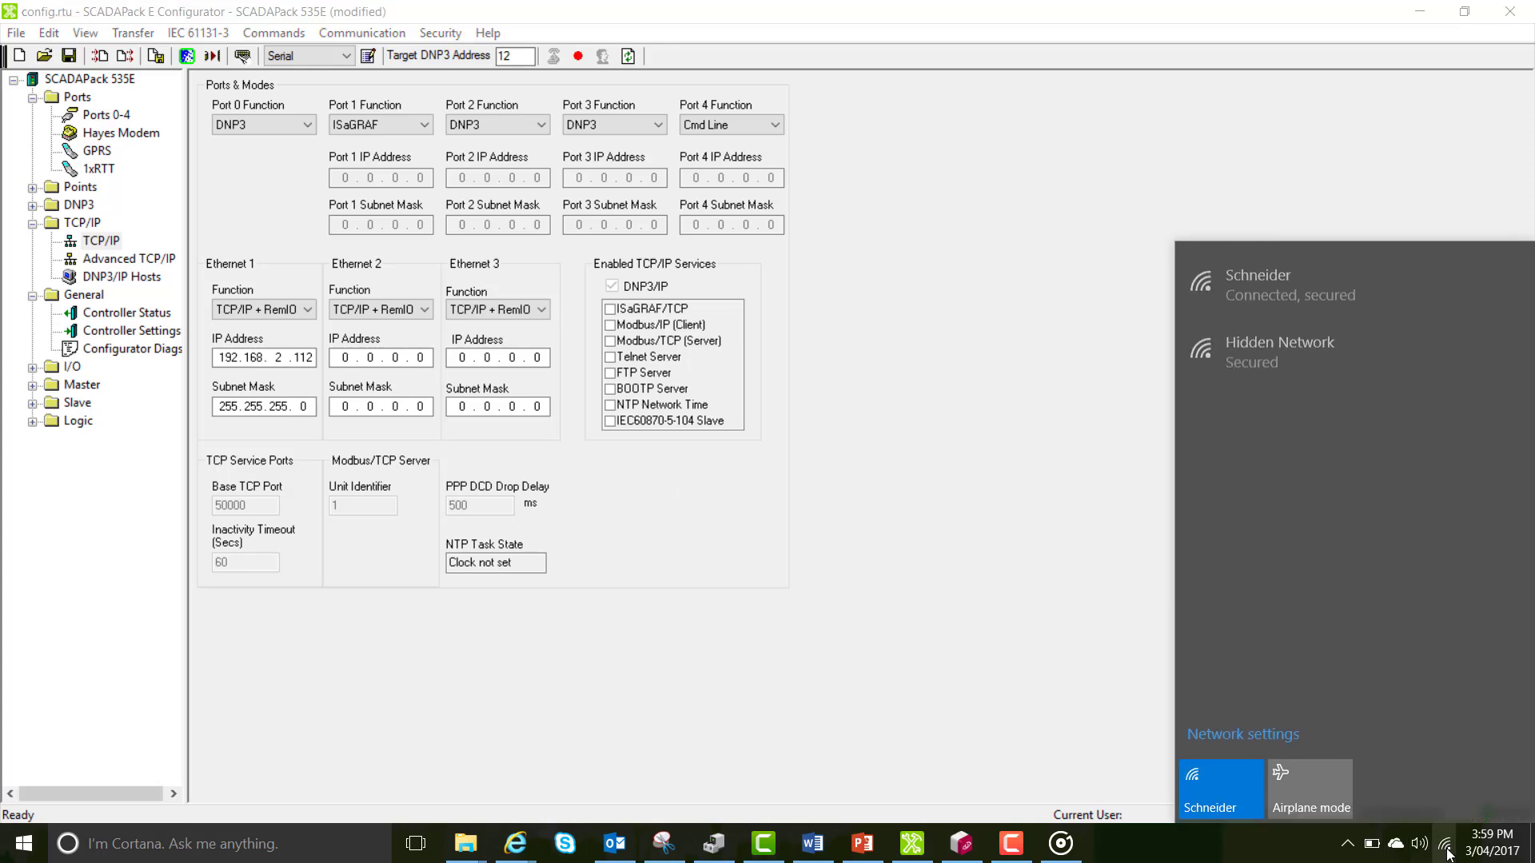
{"action": "left_click", "coordinate": [1285, 734]}
{"action": "scroll", "coordinate": [997, 520], "scroll_direction": "down", "scroll_amount": 3}
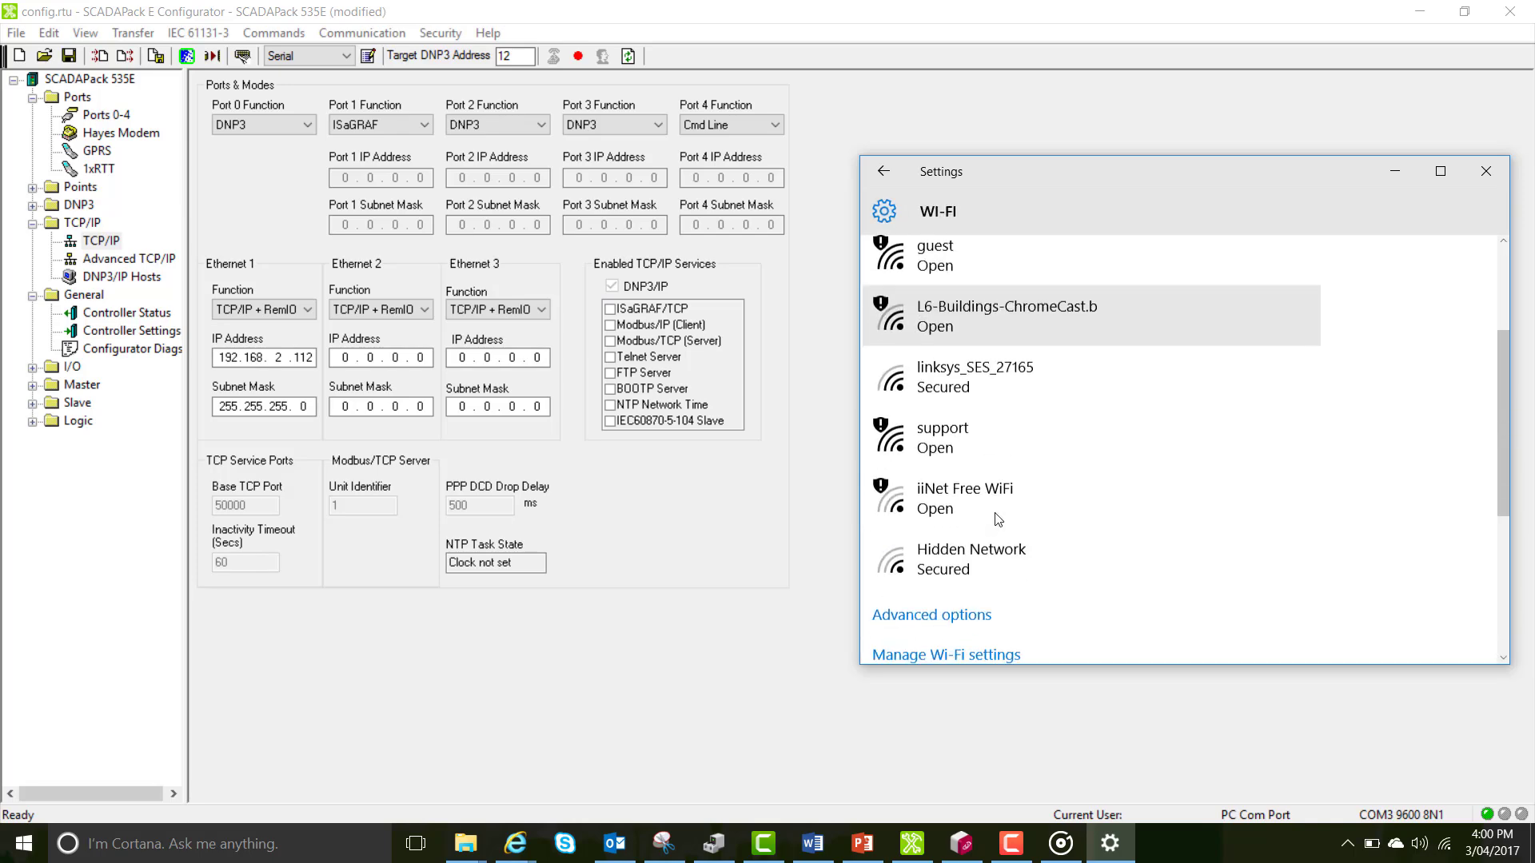
{"action": "scroll", "coordinate": [997, 520], "scroll_direction": "down", "scroll_amount": 2}
{"action": "left_click", "coordinate": [992, 639]}
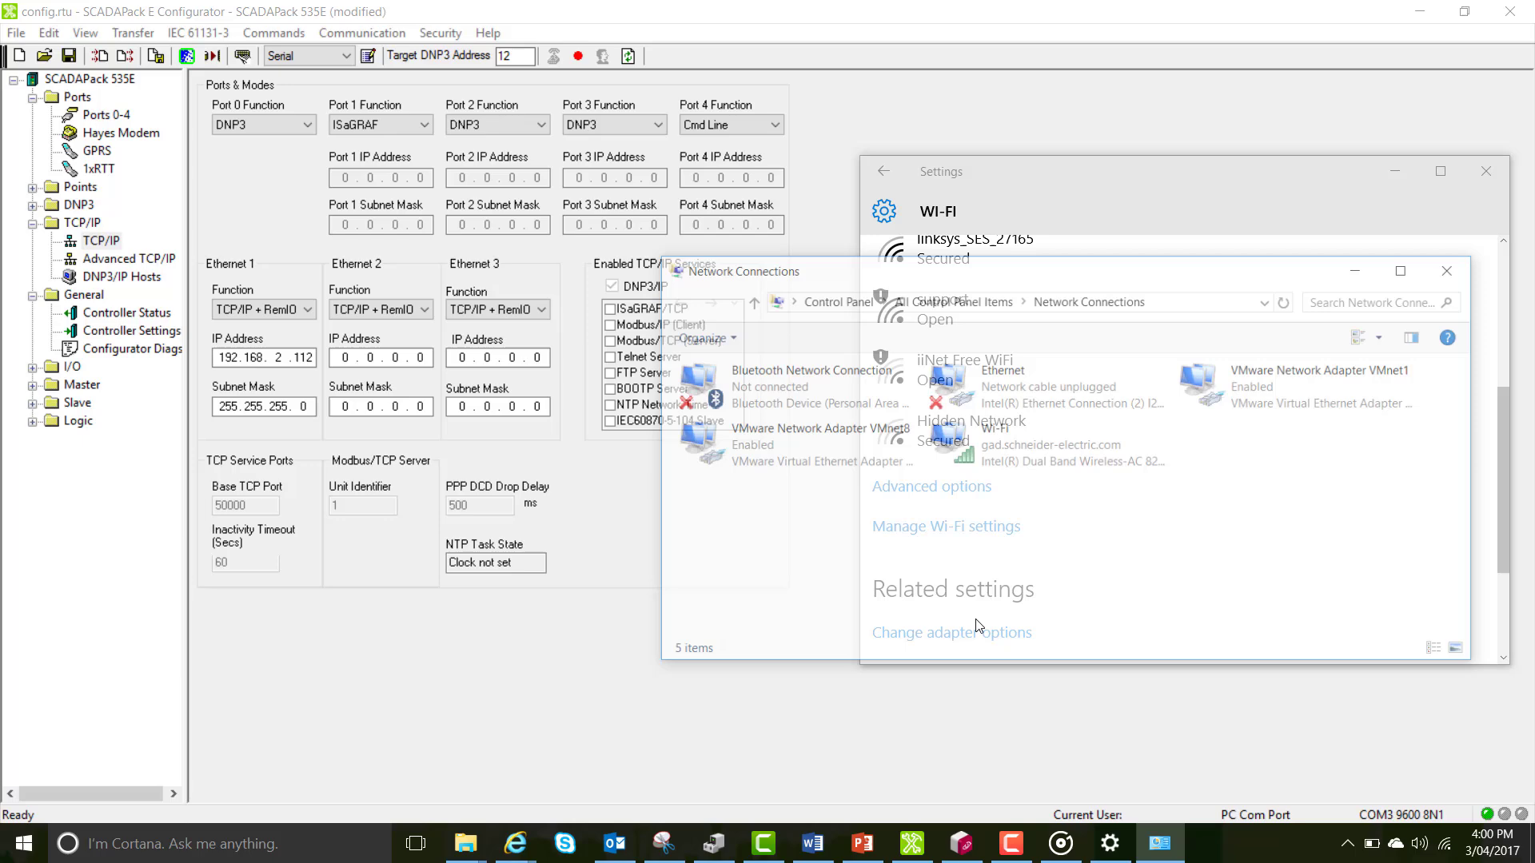
Step: Verify the Ethernet adapter's IPv4 is 192.168.2.101 / 255.255.255.0, then close the adapter windows
{"action": "left_click", "coordinate": [995, 387]}
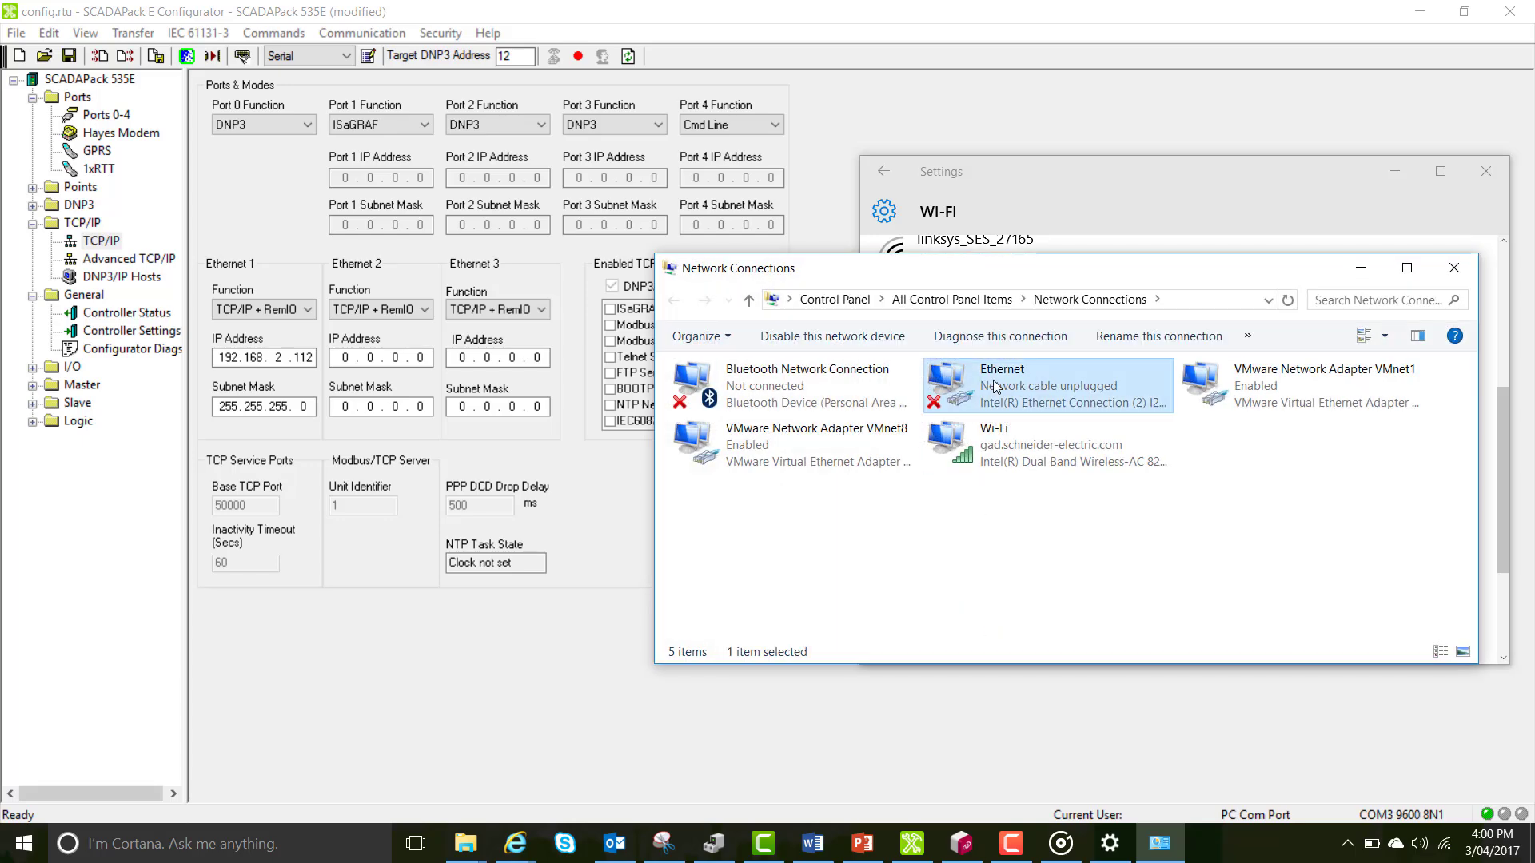
{"action": "double_click", "coordinate": [995, 387]}
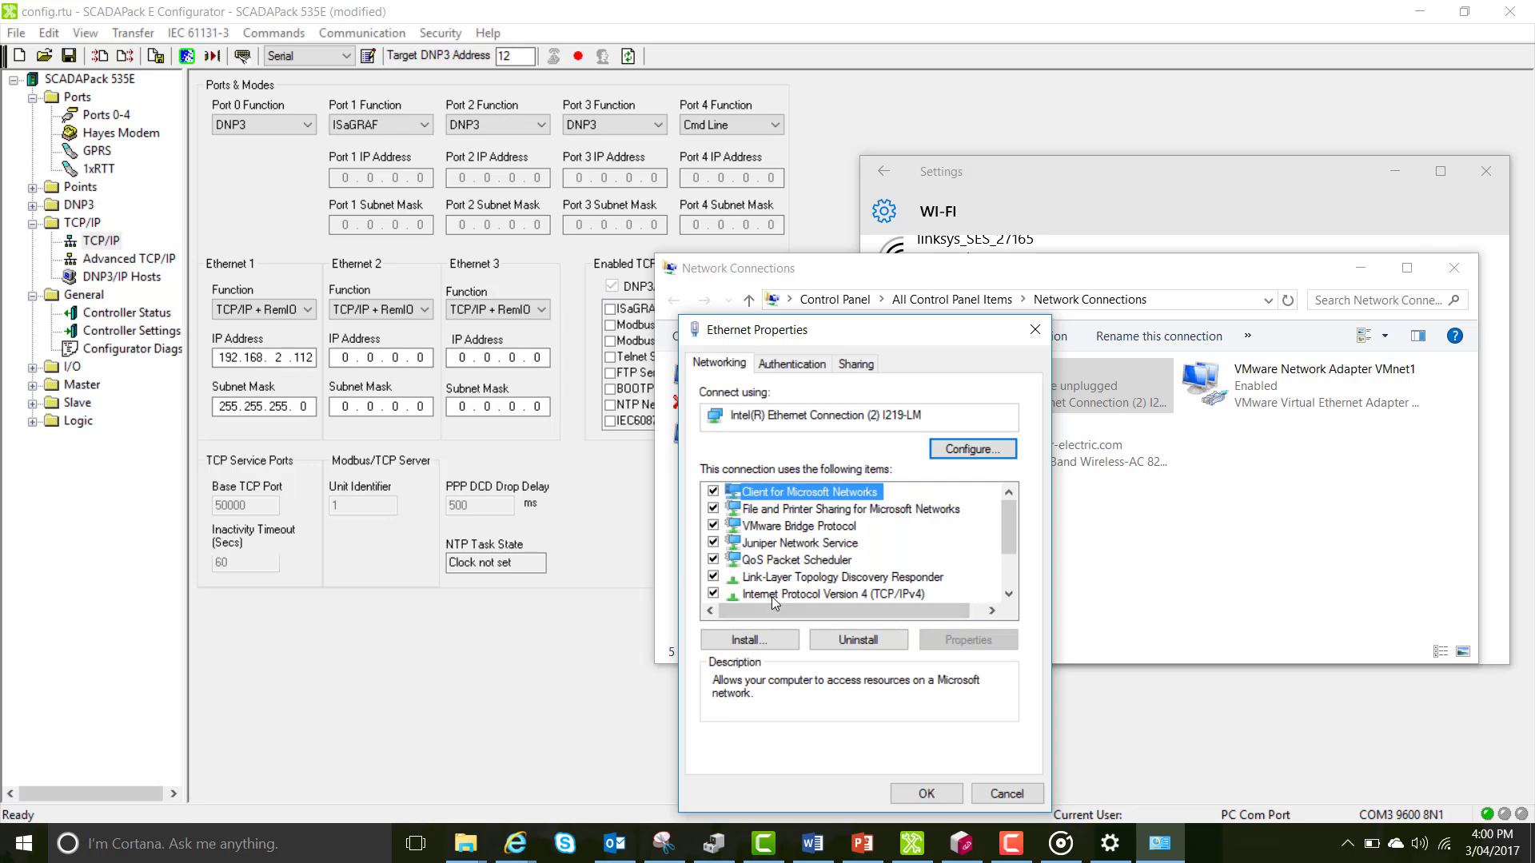
{"action": "double_click", "coordinate": [773, 595]}
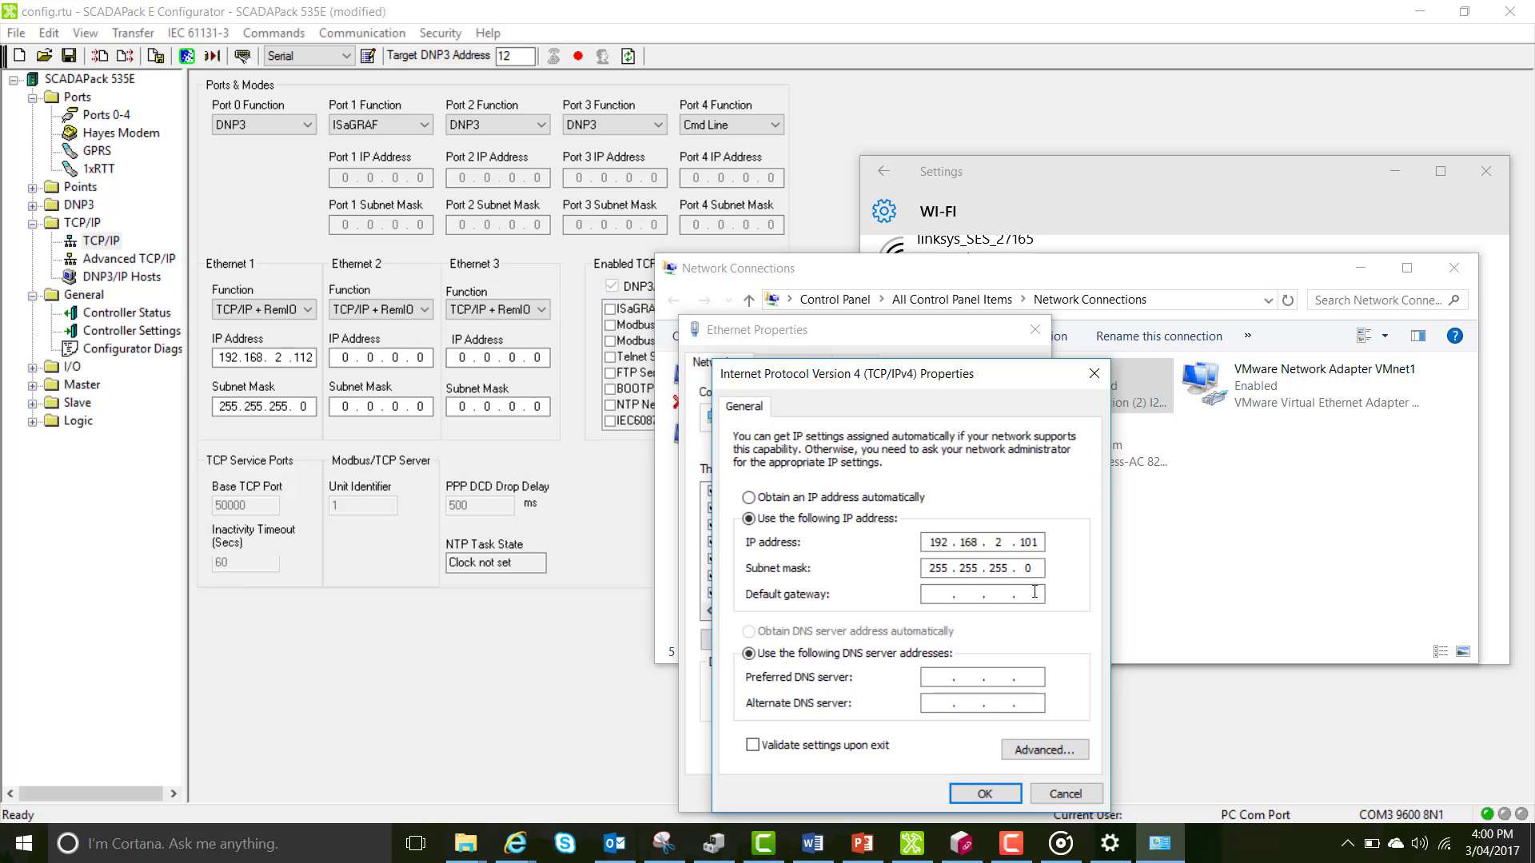
{"action": "left_click", "coordinate": [984, 793]}
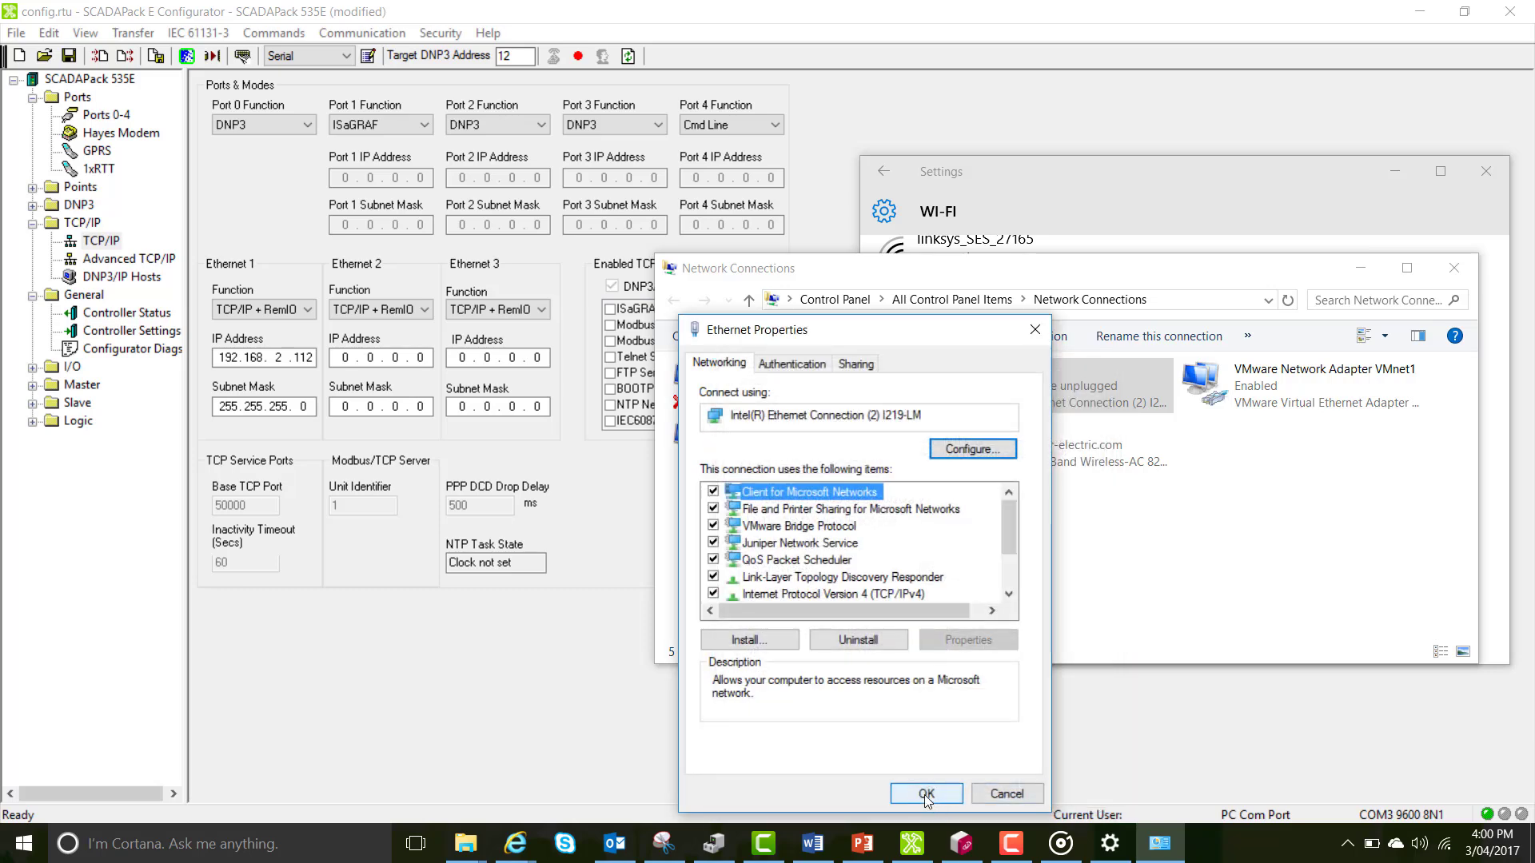
{"action": "left_click", "coordinate": [926, 793]}
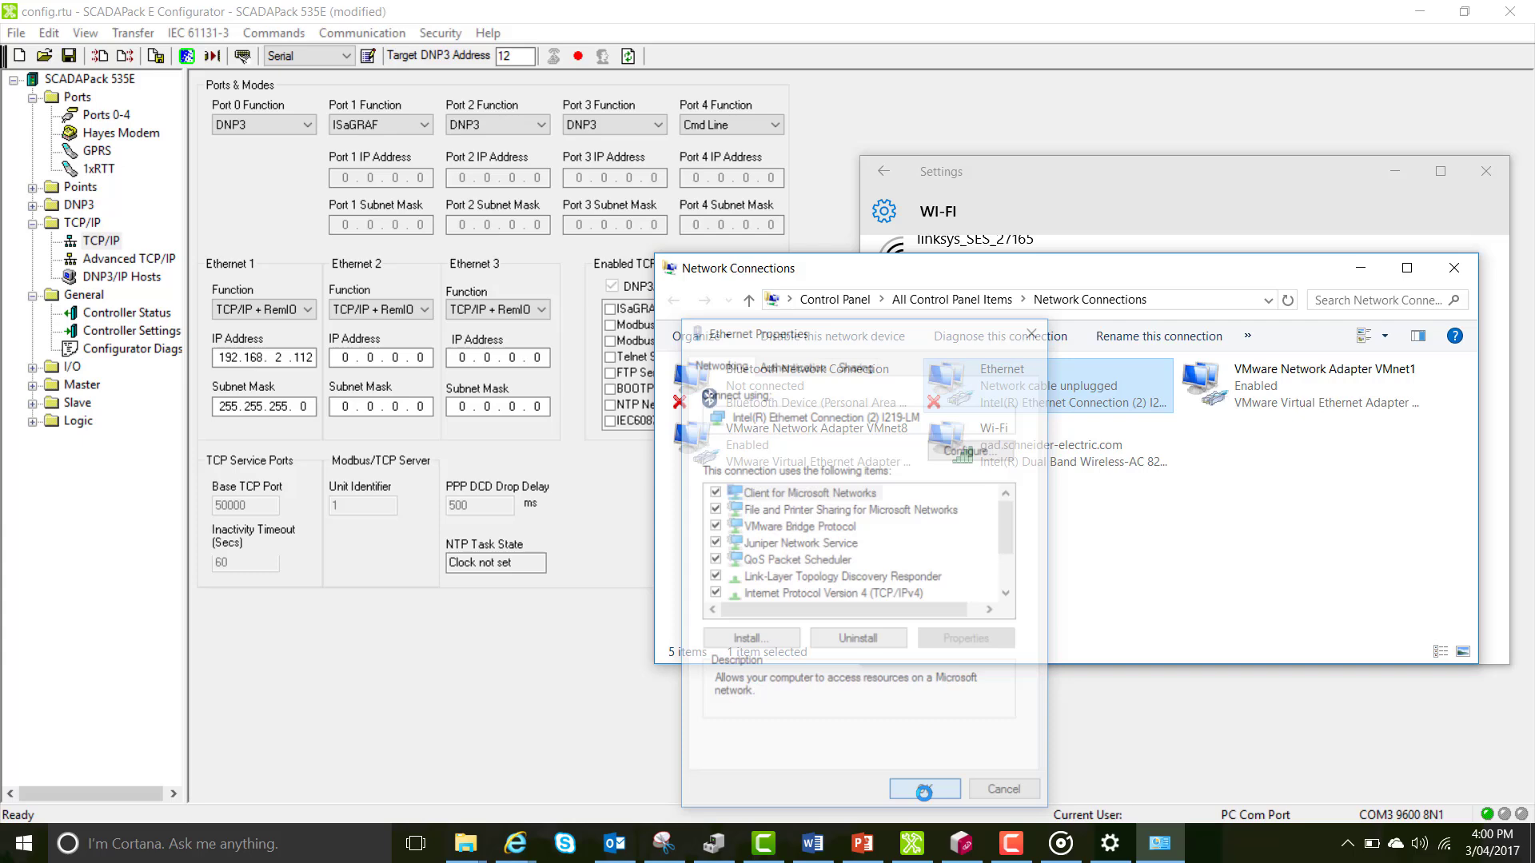
{"action": "left_click", "coordinate": [1455, 268]}
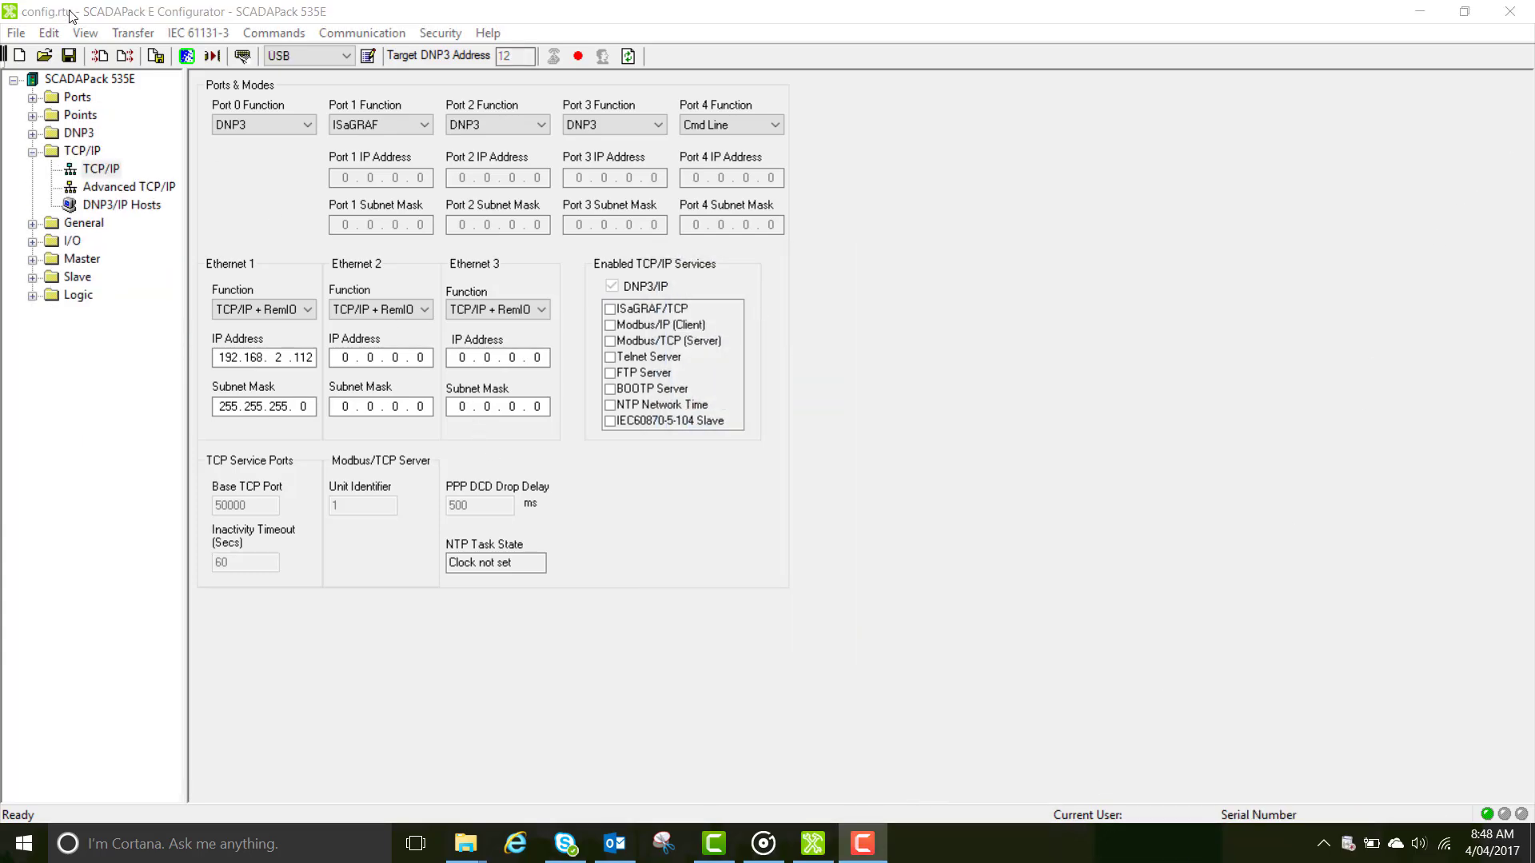
Step: Write the configuration to the RTU, restart the controller now, and open General > Controller Status
{"action": "left_click", "coordinate": [16, 33]}
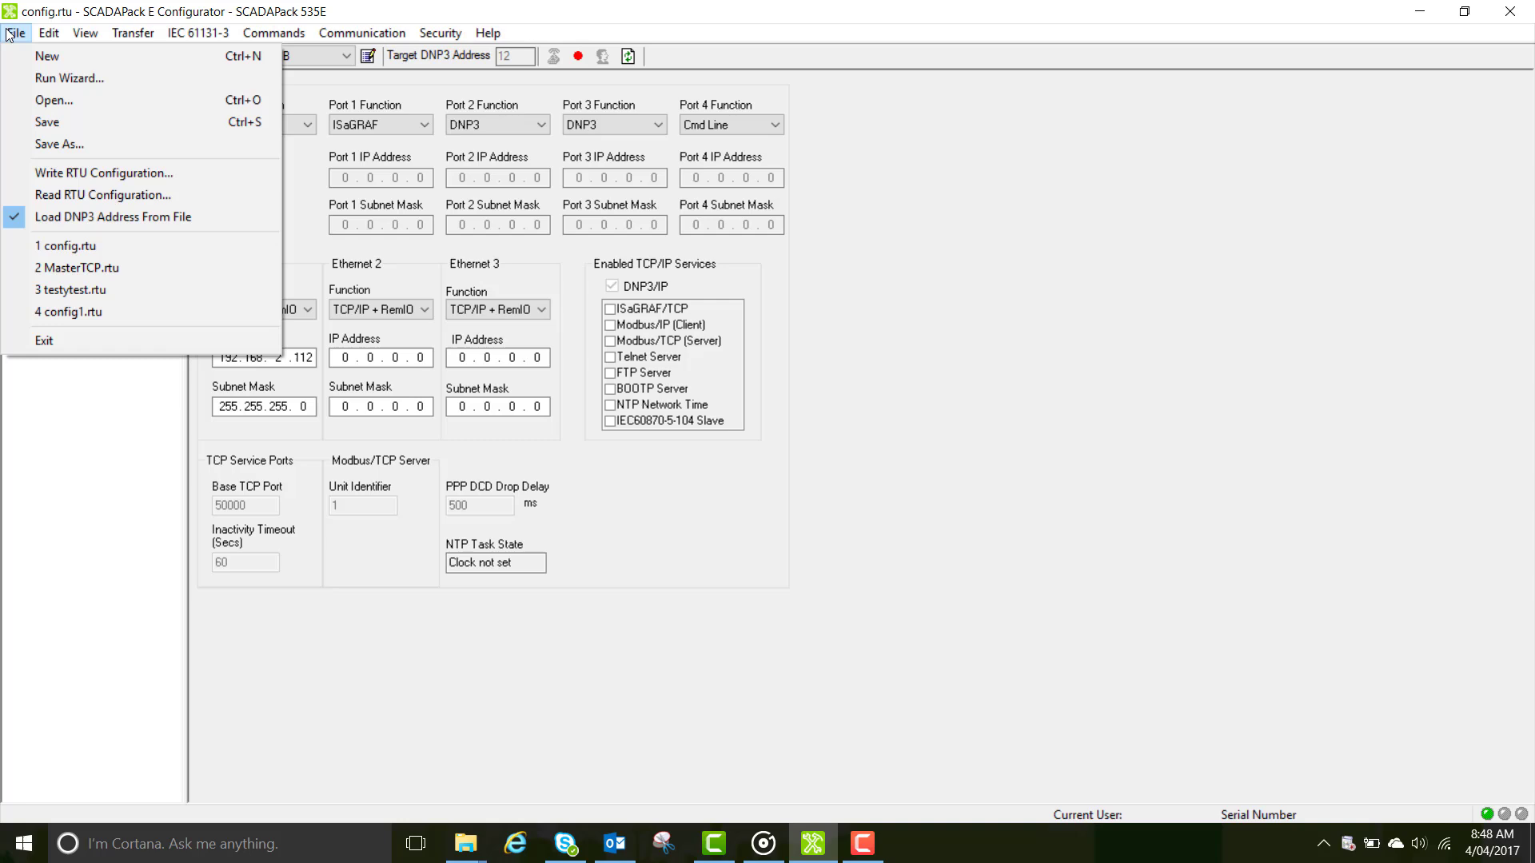
{"action": "left_click", "coordinate": [56, 172]}
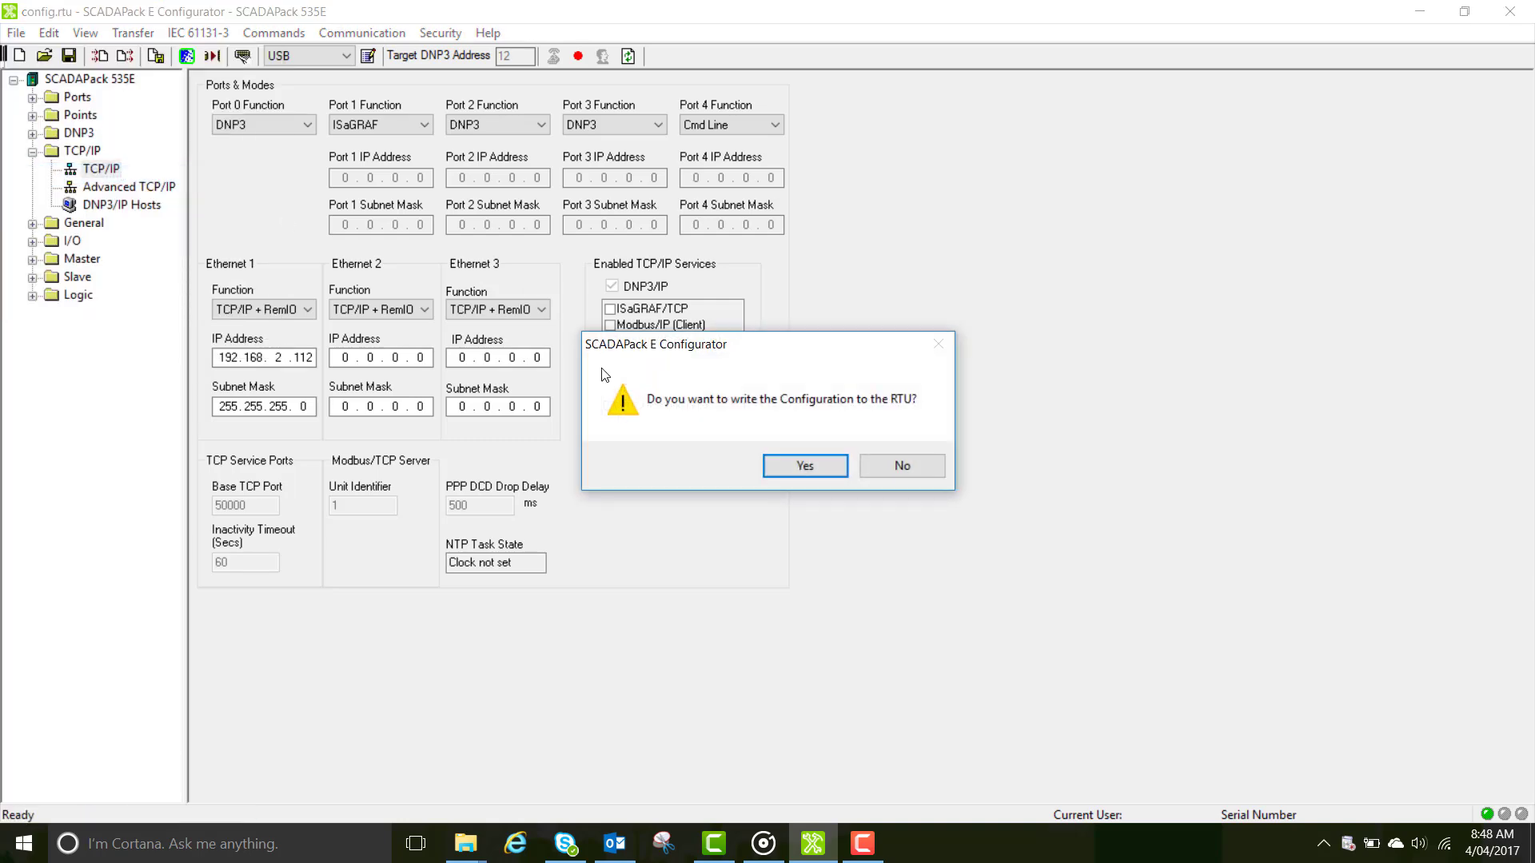
{"action": "left_click", "coordinate": [799, 465]}
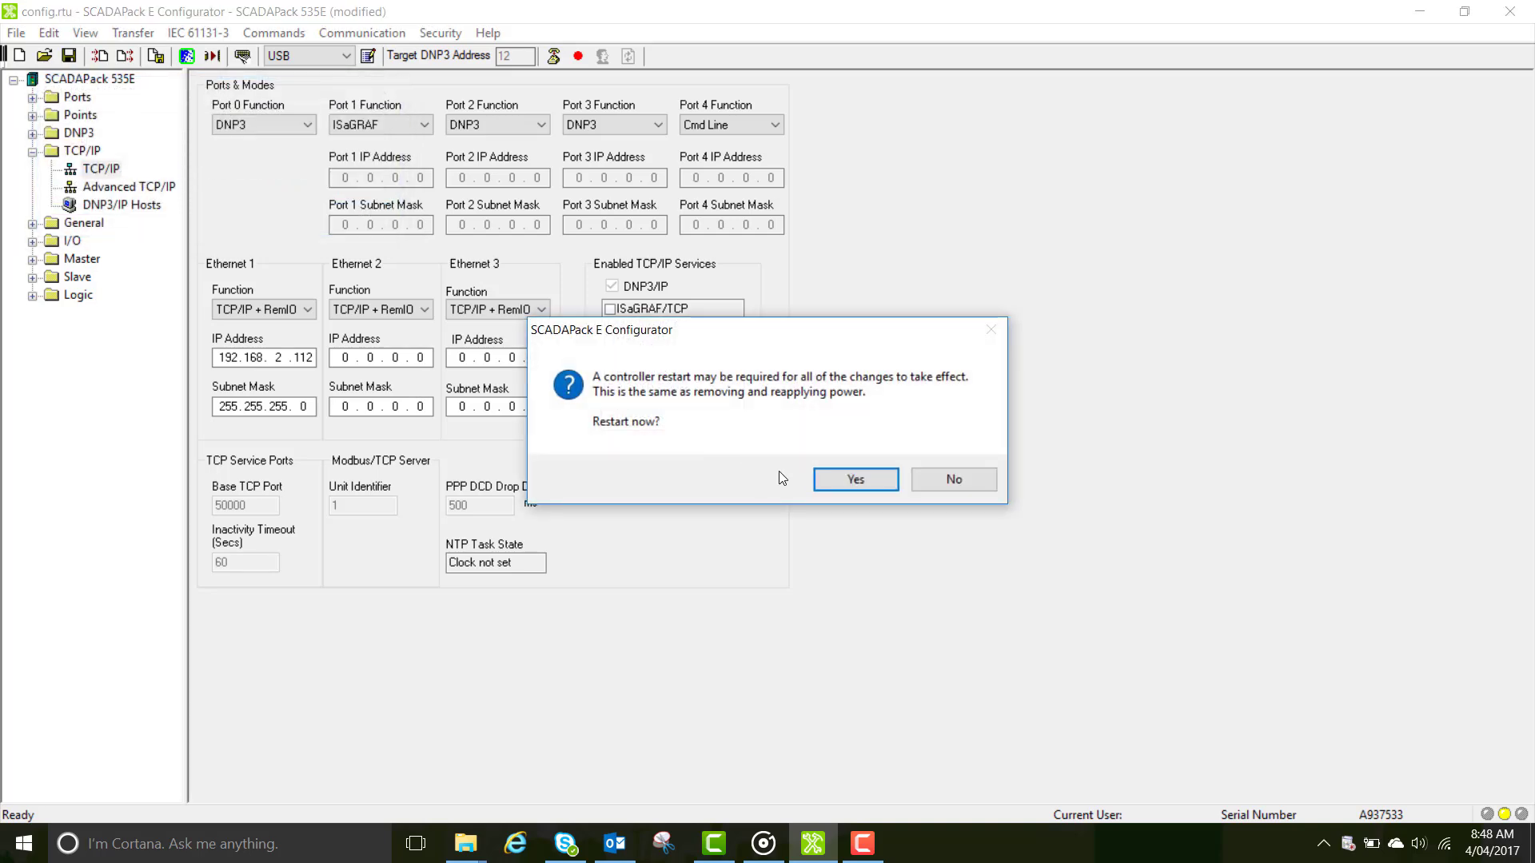
{"action": "left_click", "coordinate": [838, 476]}
{"action": "left_click", "coordinate": [897, 473]}
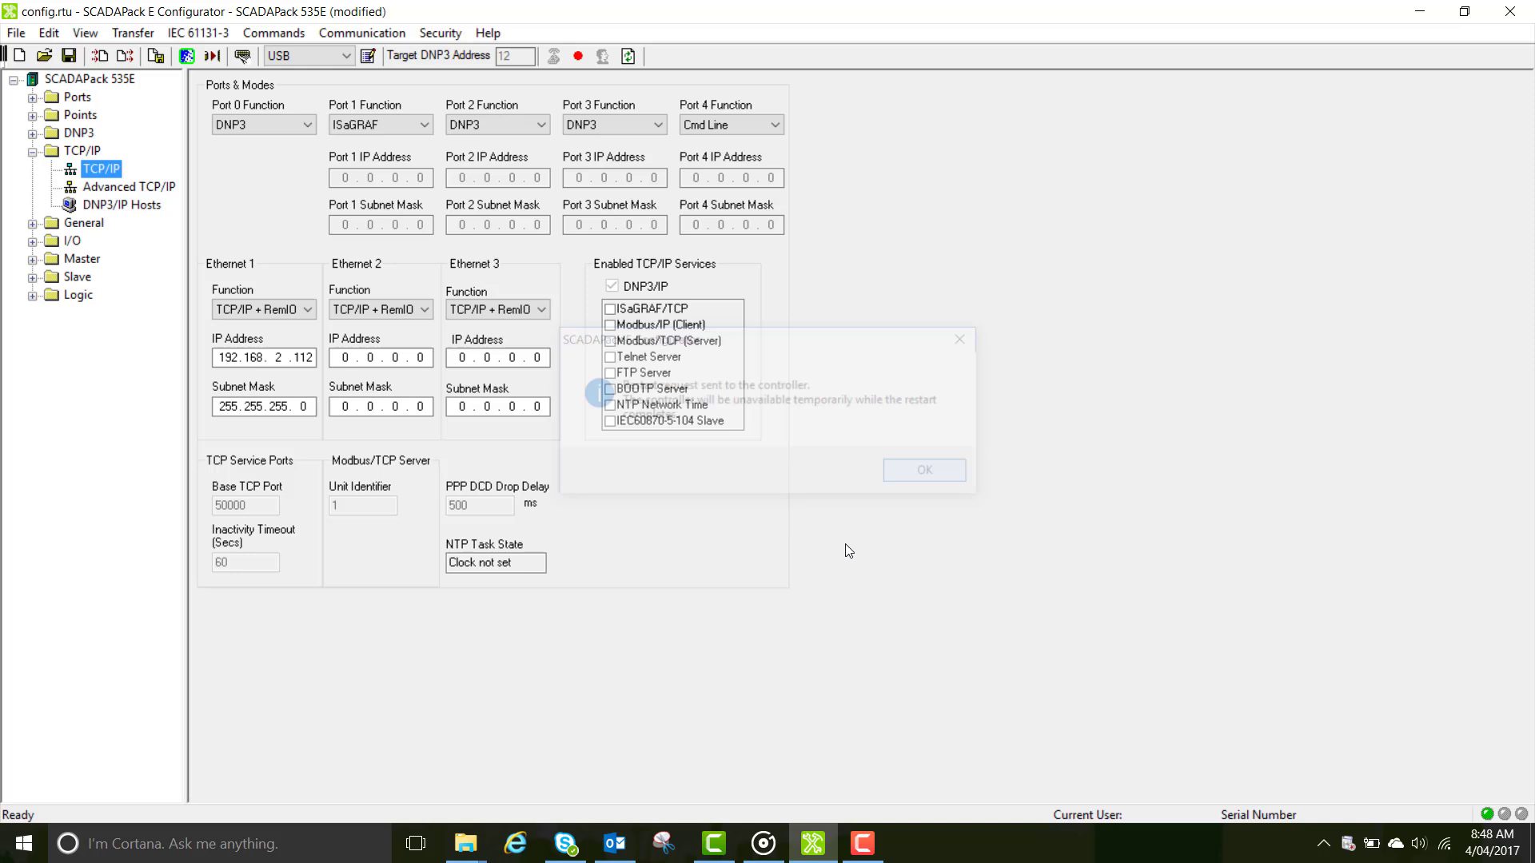
{"action": "left_click", "coordinate": [32, 223]}
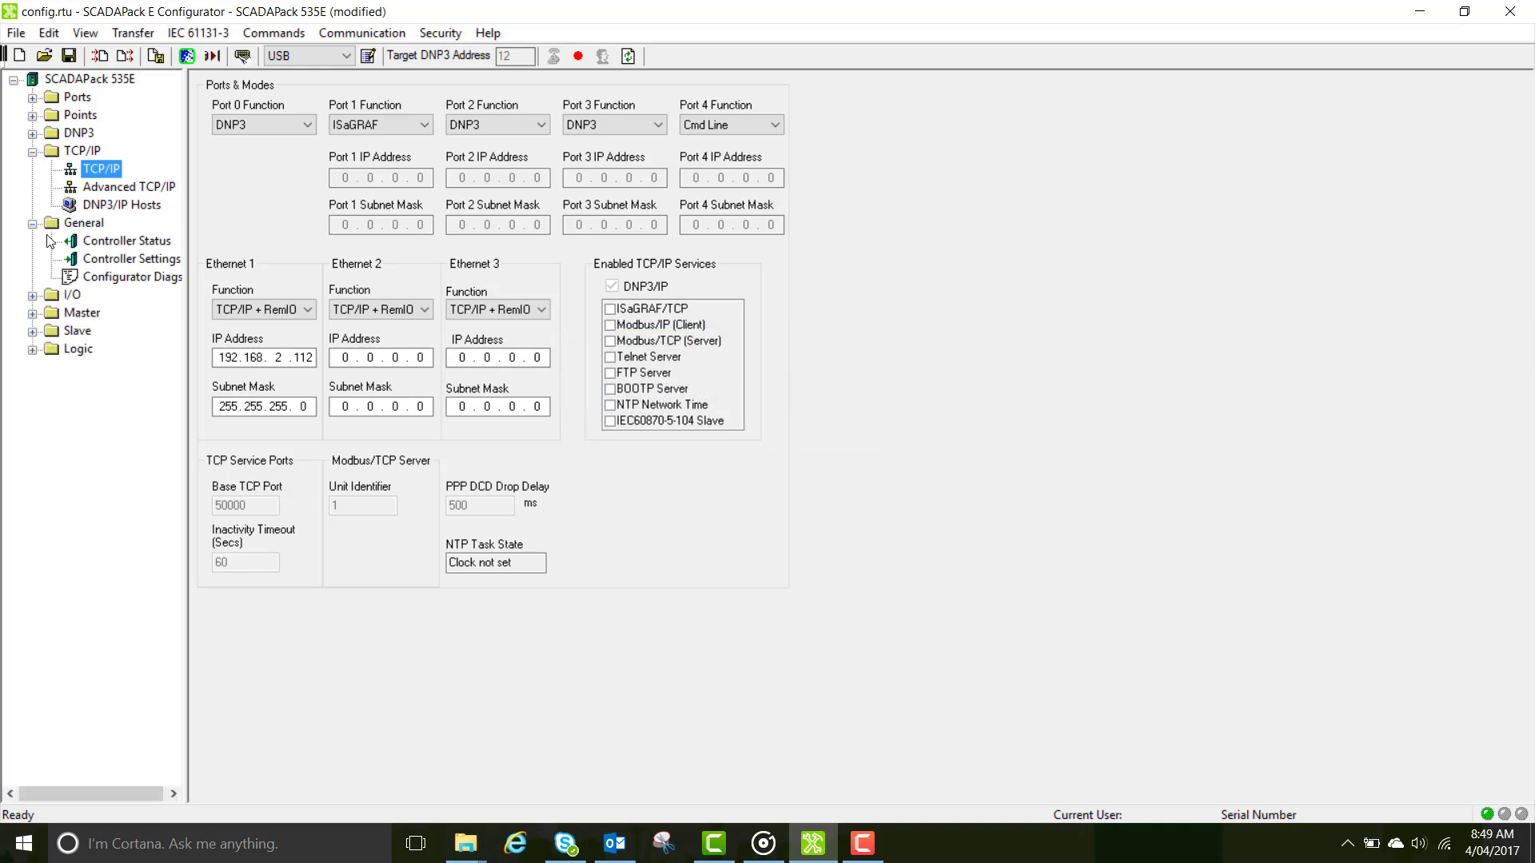
{"action": "left_click", "coordinate": [84, 242]}
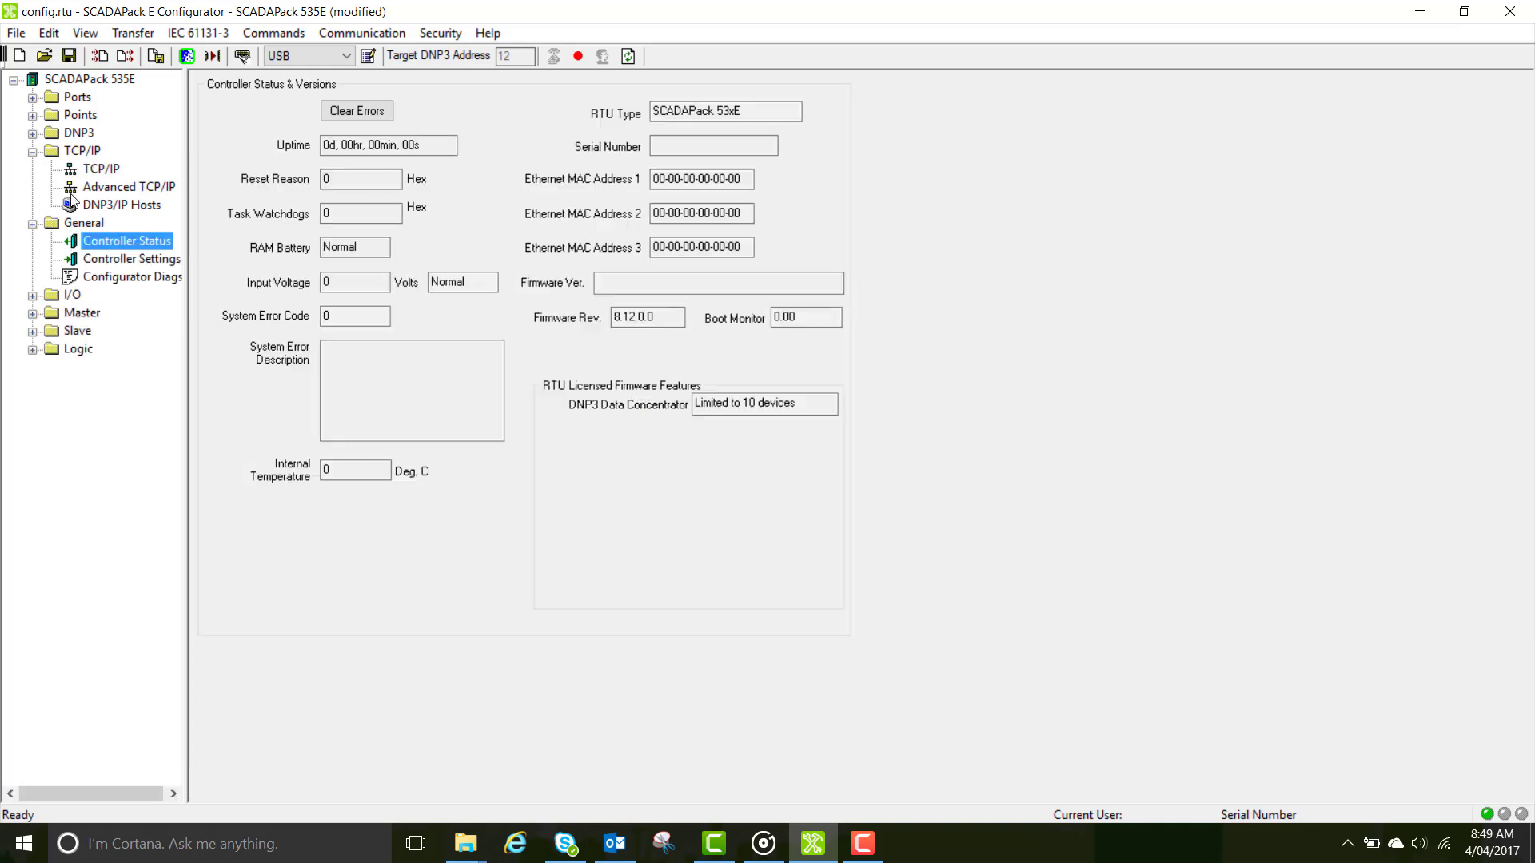
Step: Refresh the status page, then set the PC link to DNP3 TCP at 192.168.2.112, port 20000
{"action": "left_click", "coordinate": [629, 56]}
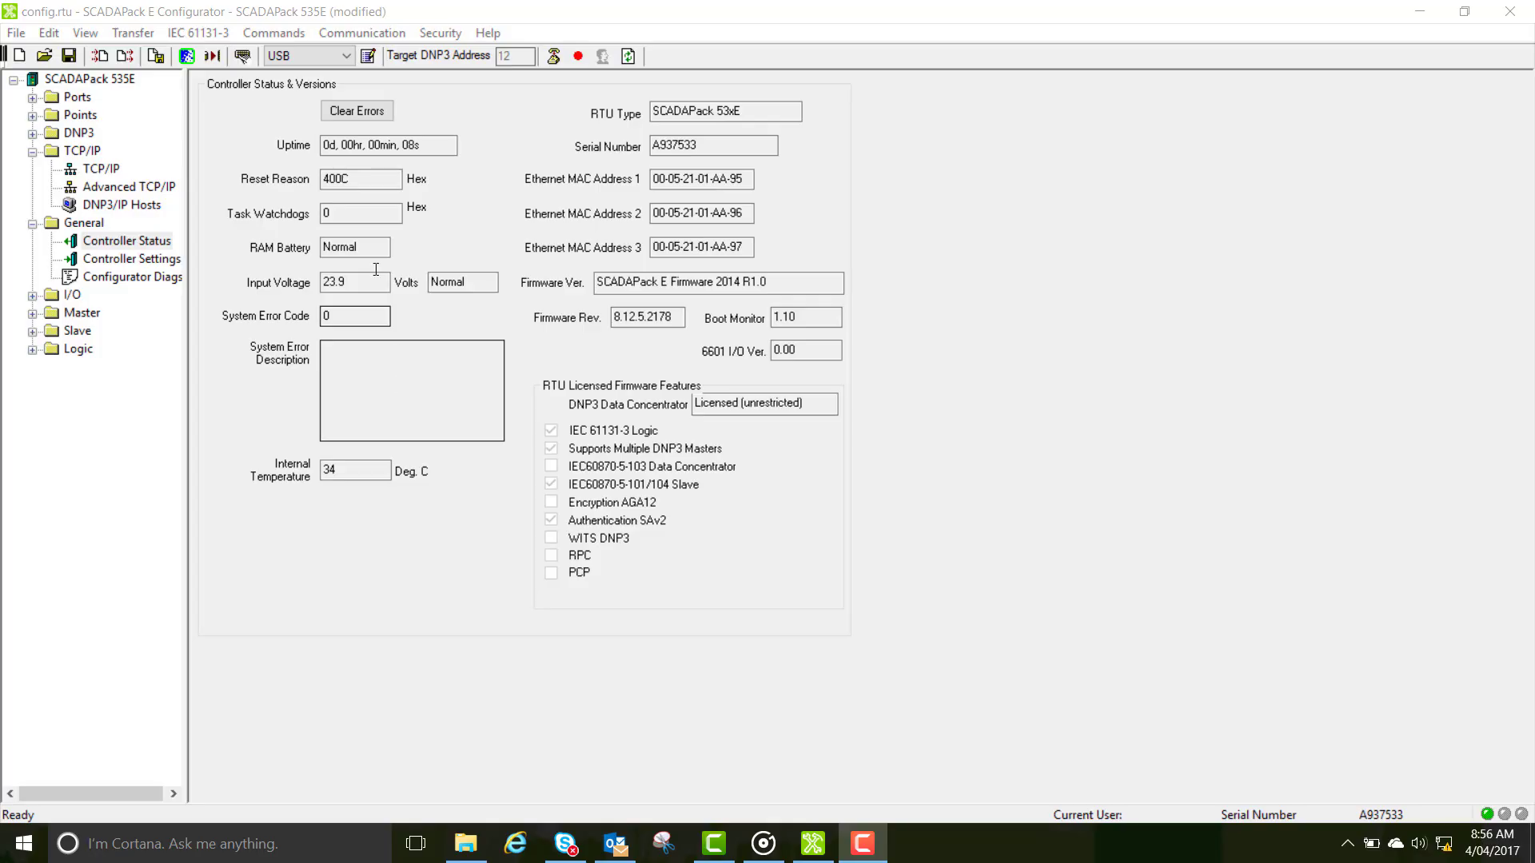
{"action": "left_click", "coordinate": [346, 56]}
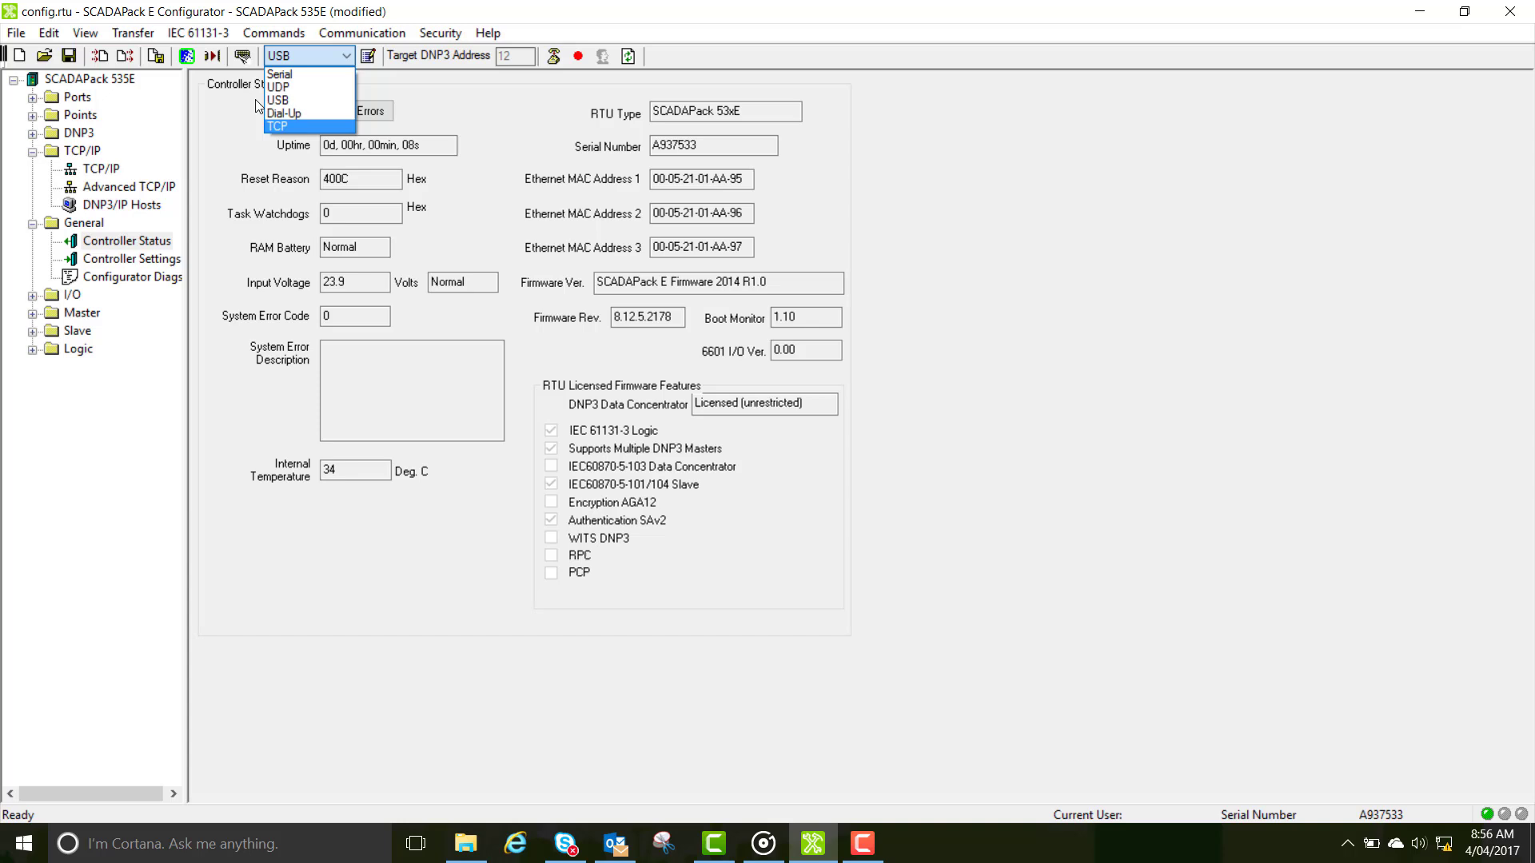
{"action": "left_click", "coordinate": [319, 125]}
{"action": "left_click", "coordinate": [368, 56]}
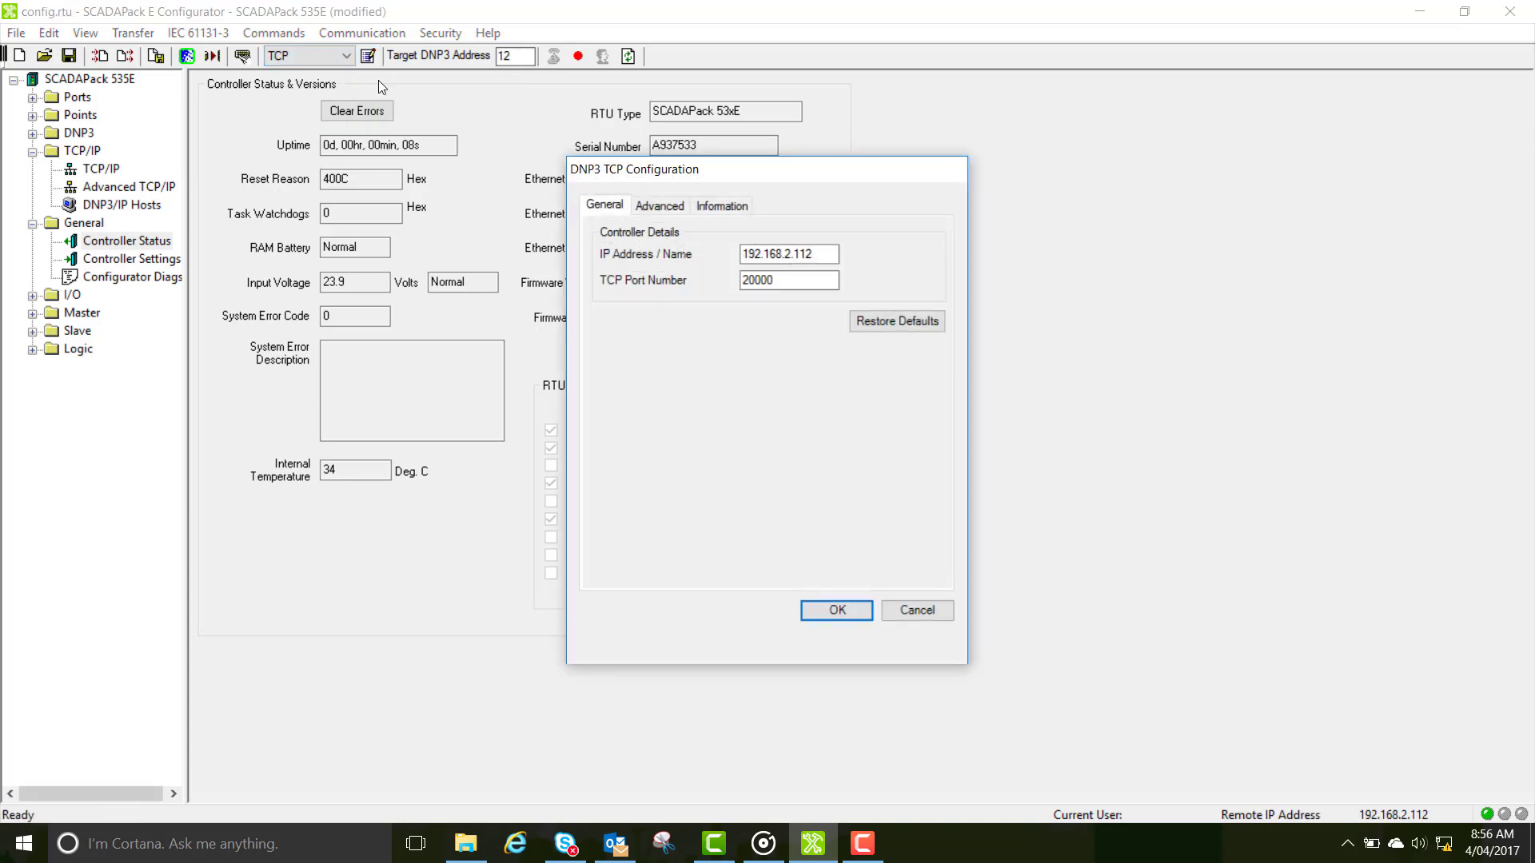
{"action": "left_click_drag", "start_coordinate": [816, 254], "coordinate": [743, 254]}
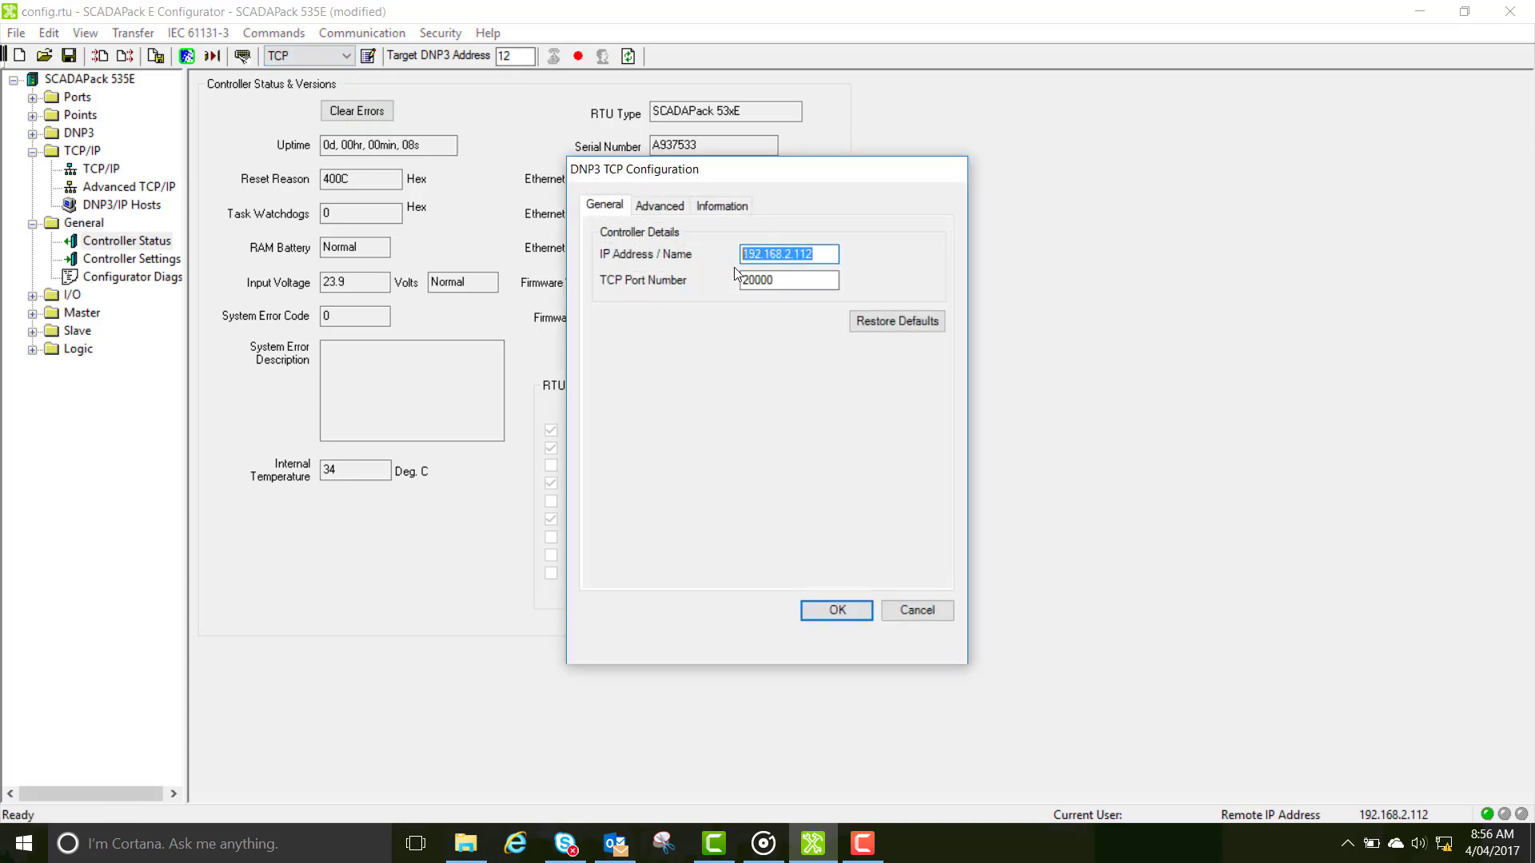
{"action": "double_click", "coordinate": [747, 280]}
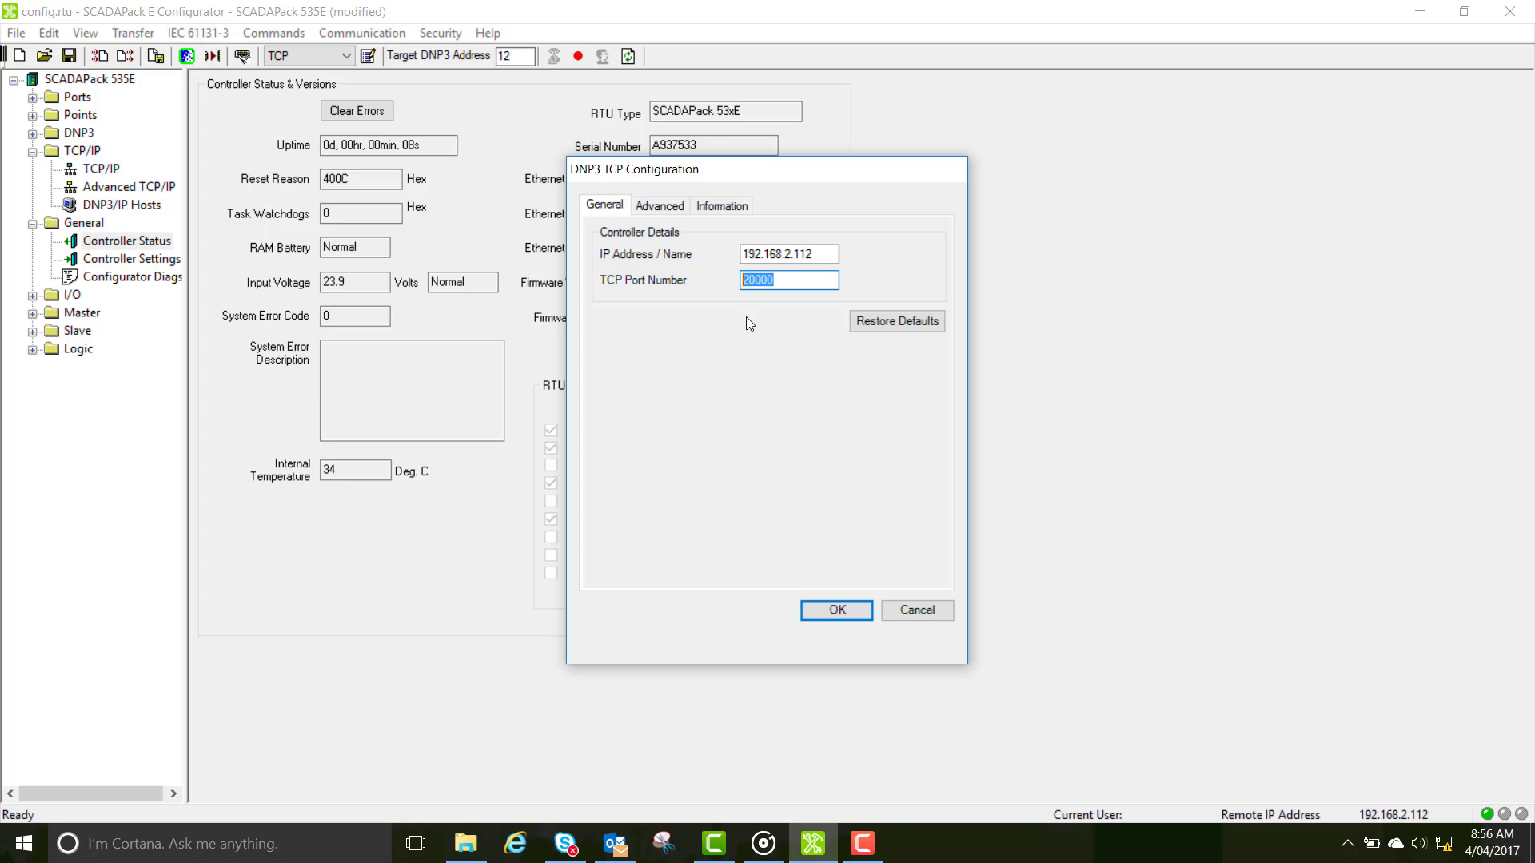
{"action": "left_click", "coordinate": [837, 612]}
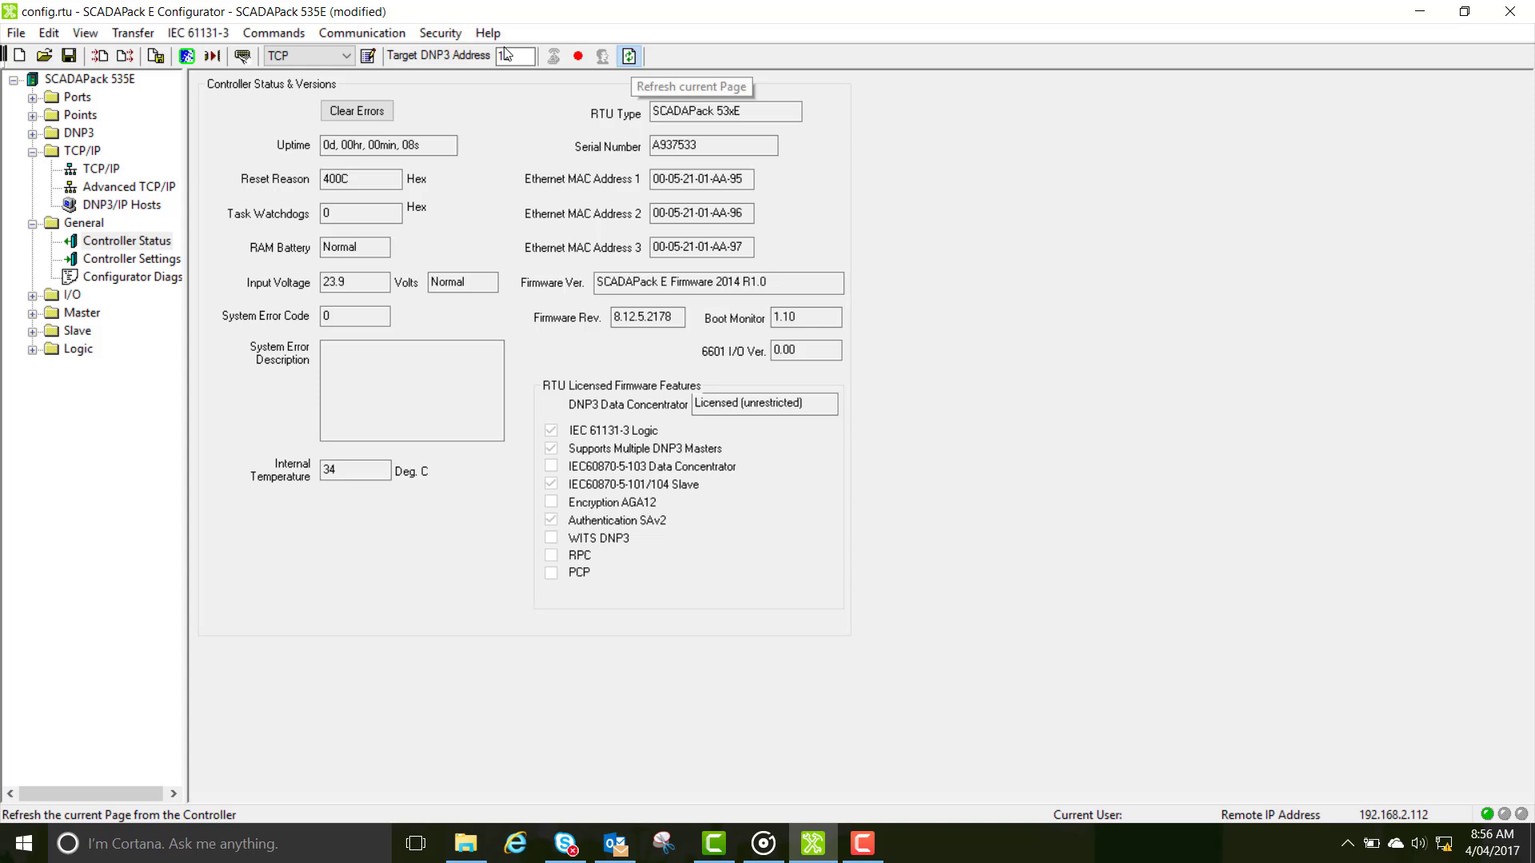
Step: Refresh the Controller Status page over the TCP link to show uptime 0d 00hr 07min 12s
{"action": "left_click", "coordinate": [627, 56]}
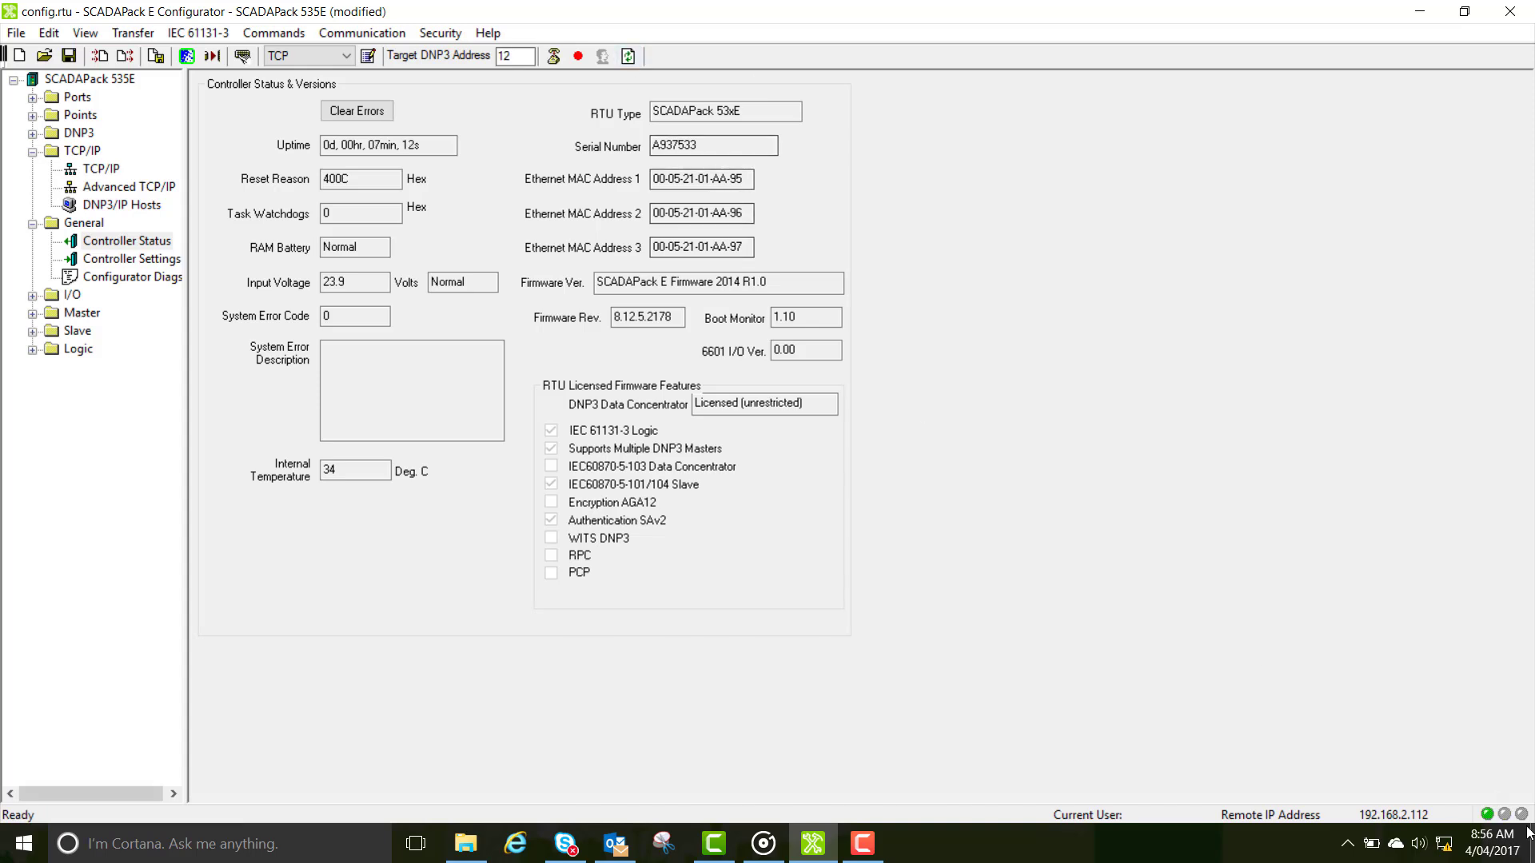